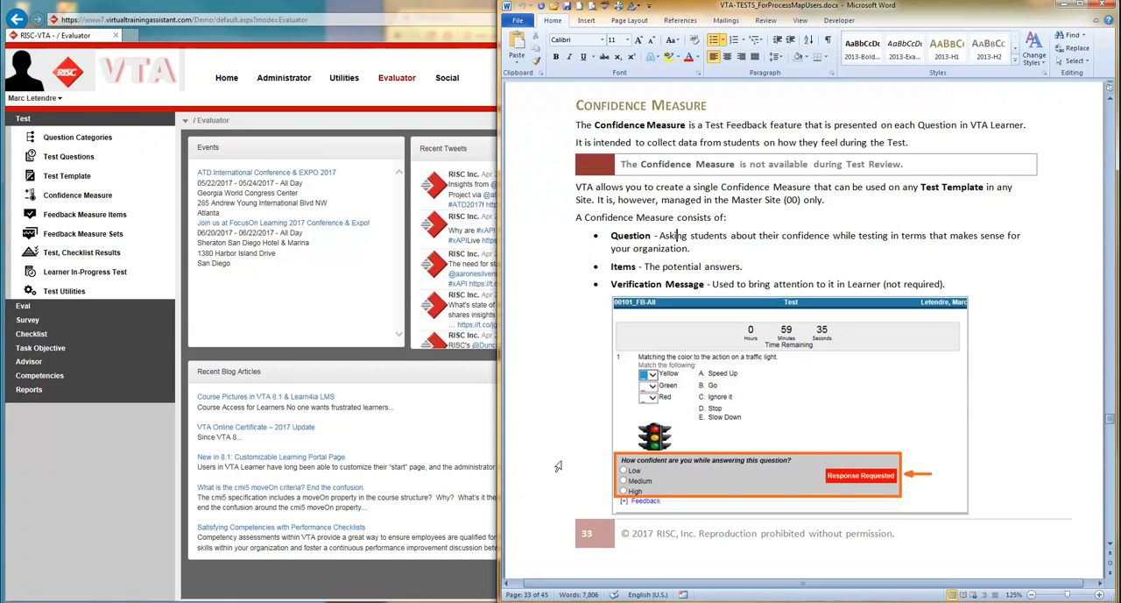
- In the VTA browser window, switch the site to RISC - Houston (00) and open its Confidence Measure for editing
click(178, 434)
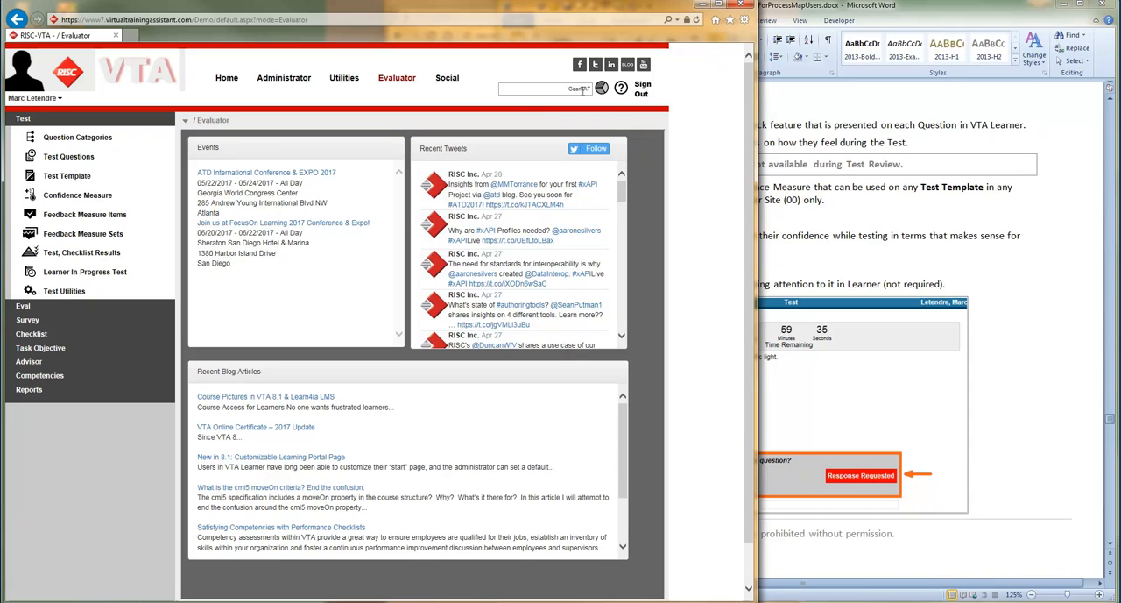
click(77, 196)
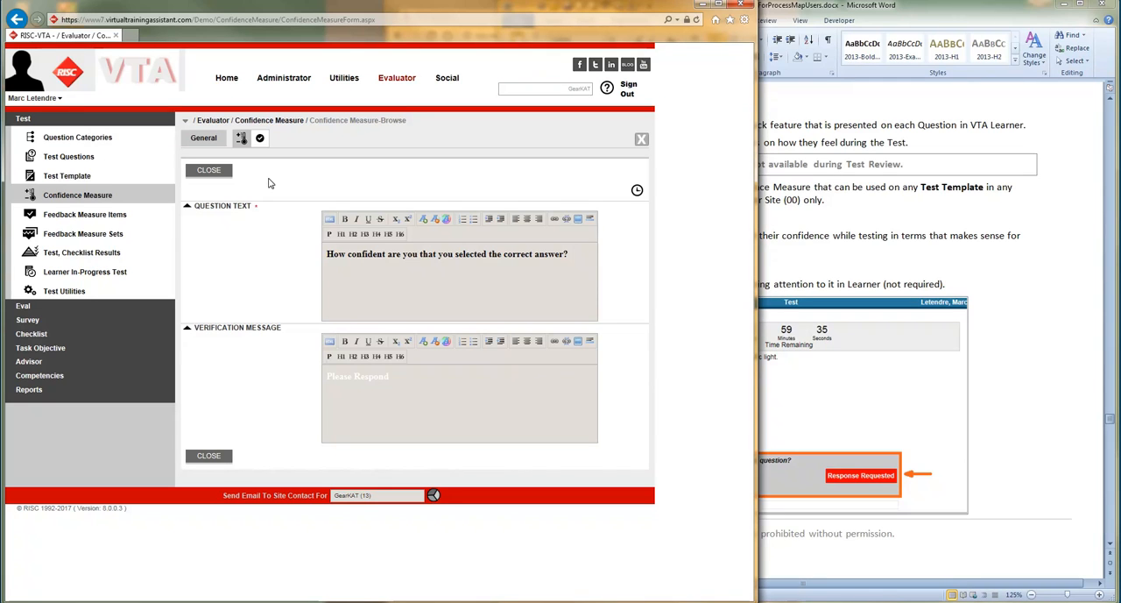
click(87, 198)
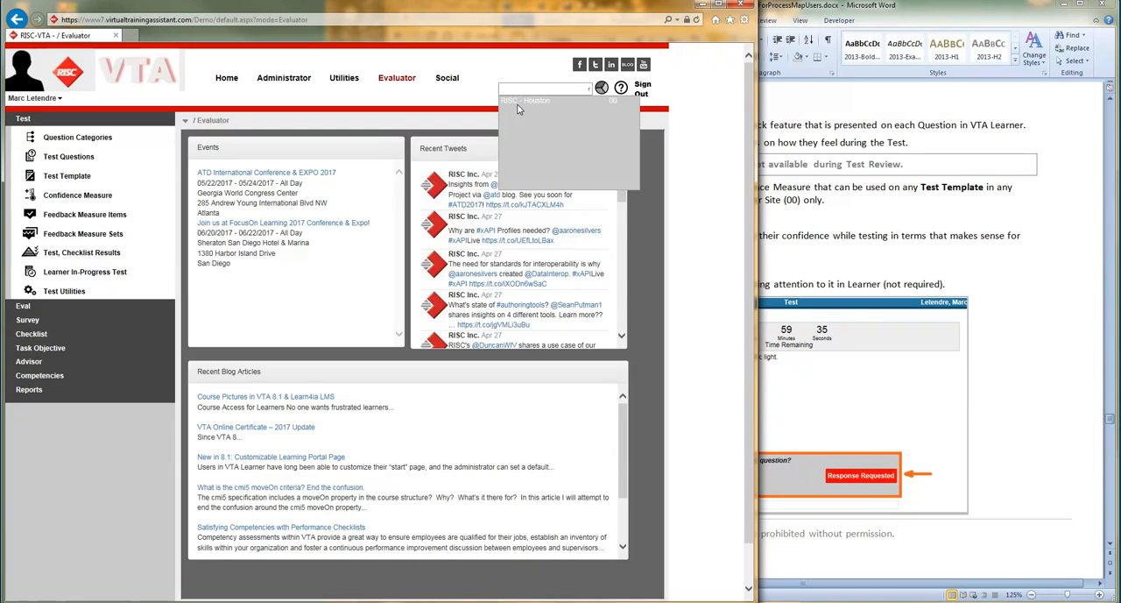
click(512, 102)
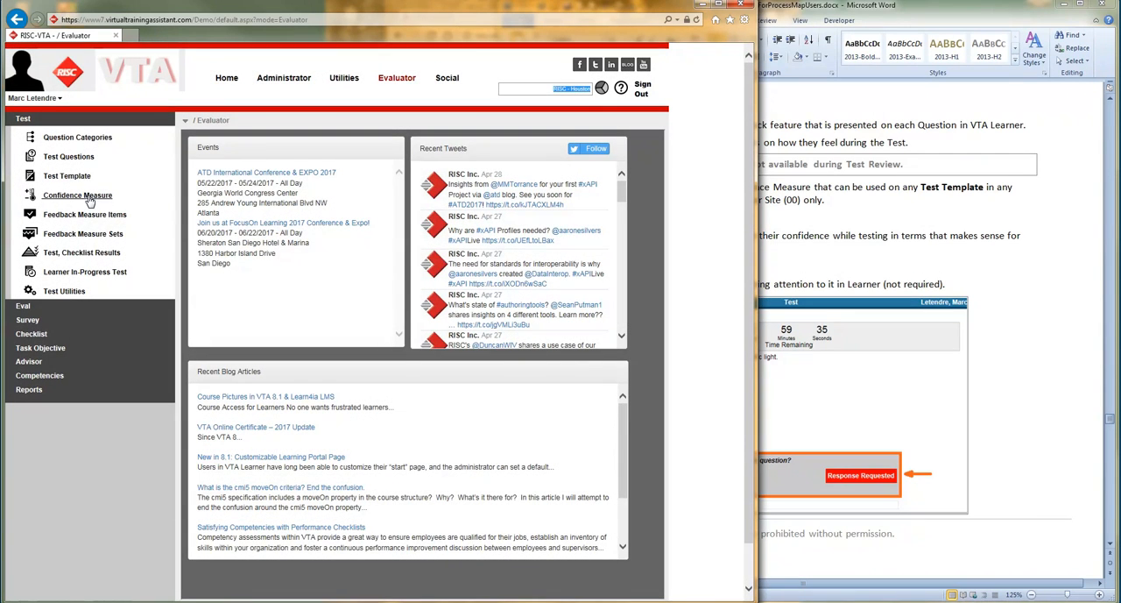
click(88, 195)
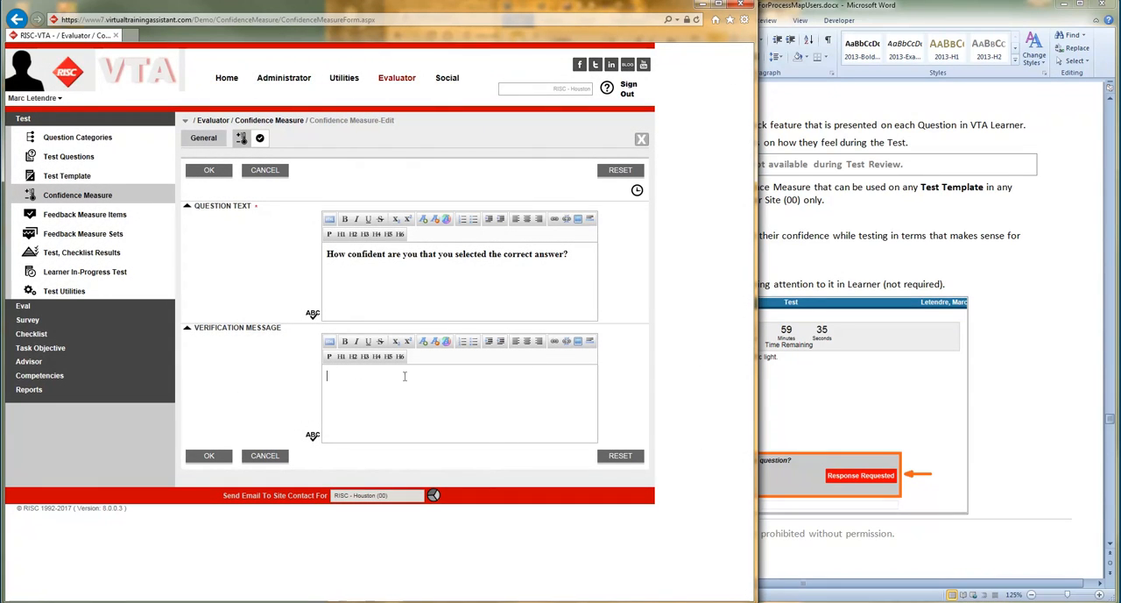
text(Please Respond)
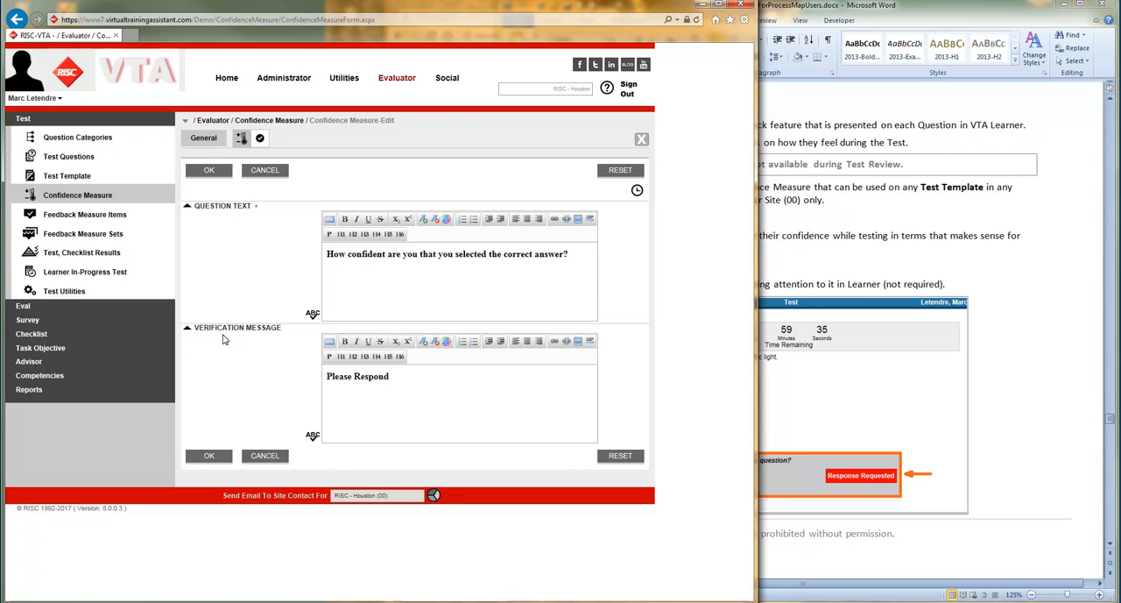
key(BackSpace)
key(BackSpace)
key(BackSpace)
key(BackSpace)
key(BackSpace)
key(BackSpace)
key(BackSpace)
key(BackSpace)
key(BackSpace)
key(BackSpace)
key(BackSpace)
key(BackSpace)
key(BackSpace)
key(BackSpace)
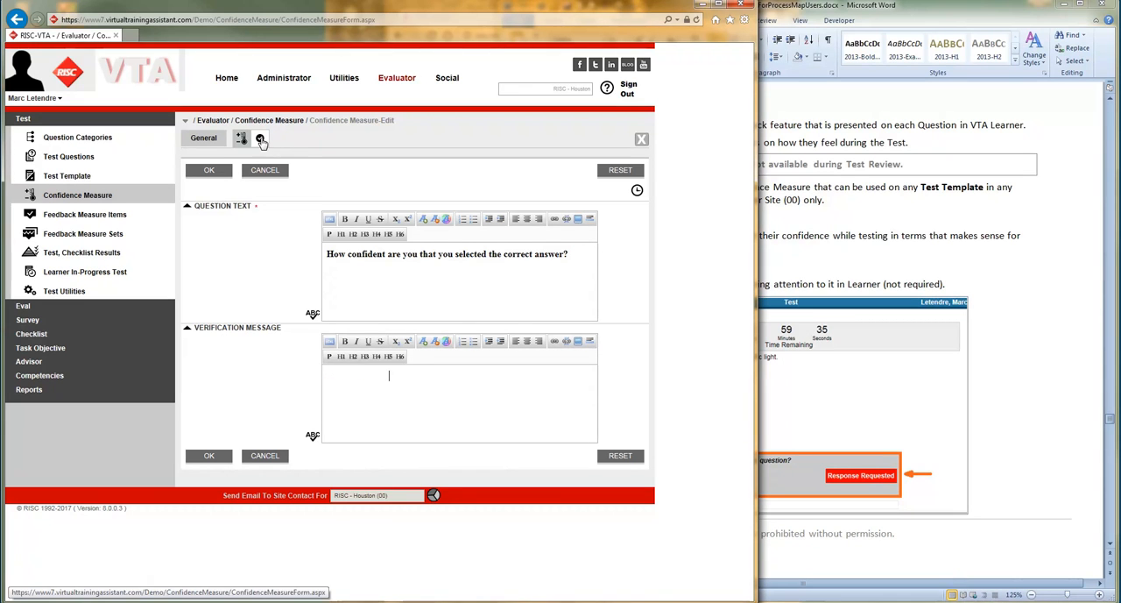
click(261, 142)
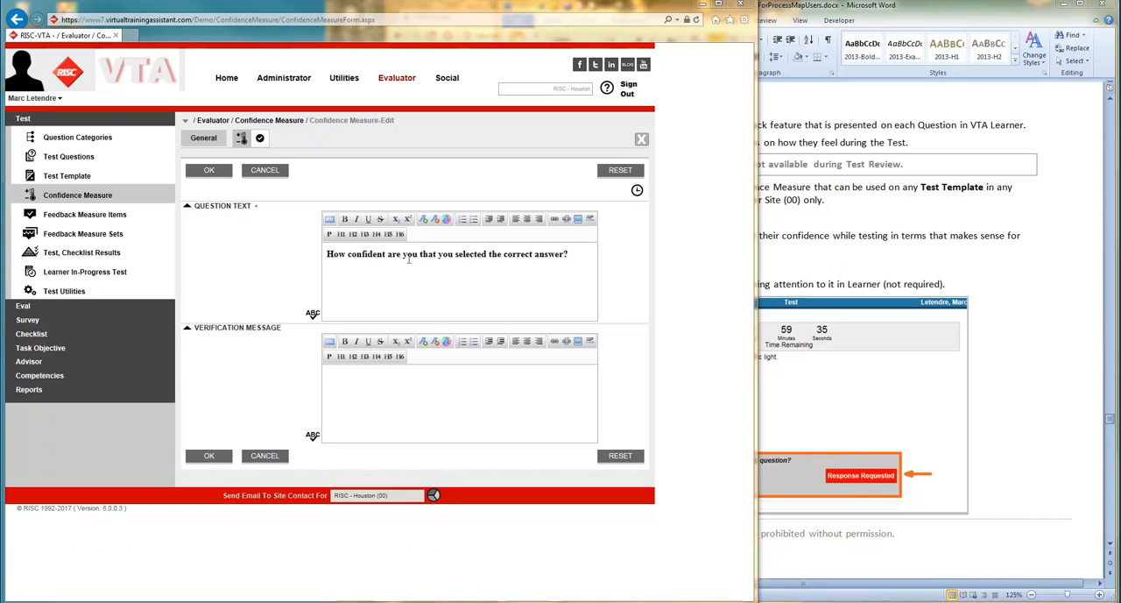
- Replace the question text with "What rate of confidence do you have that you selected the correct answer?" and save it
click(489, 253)
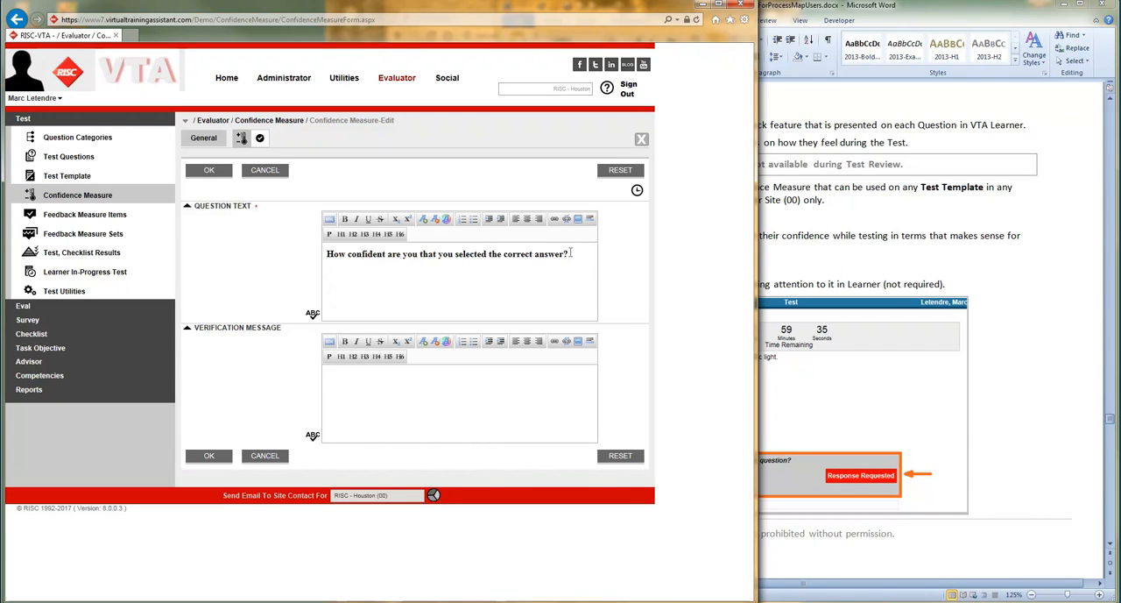
drag(571, 253, 321, 254)
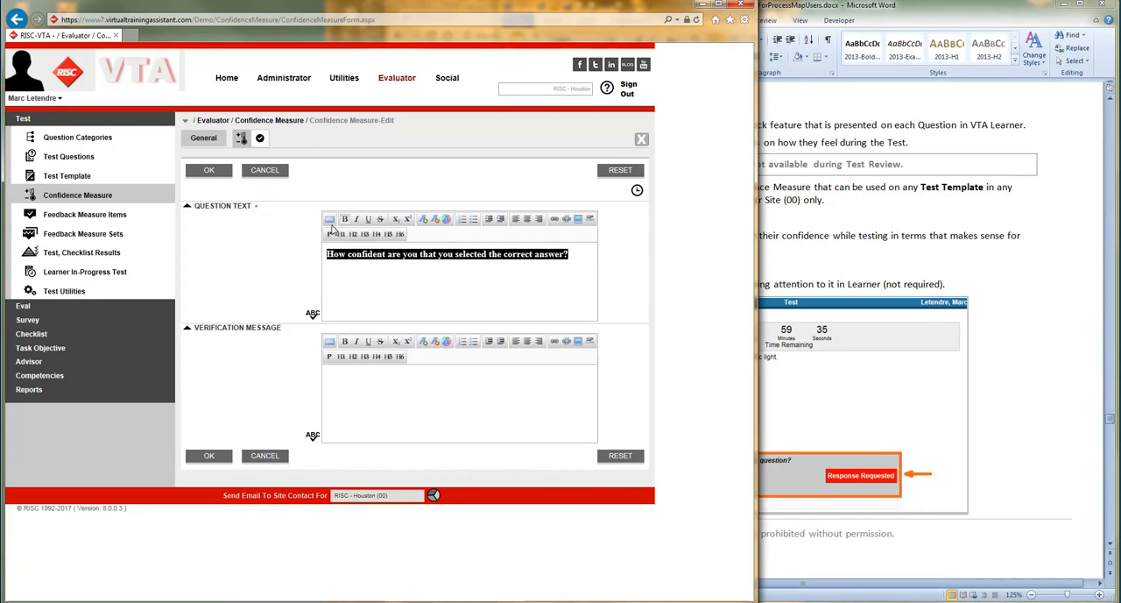
text(What rate of confidence do you have that you selected the correct answer?)
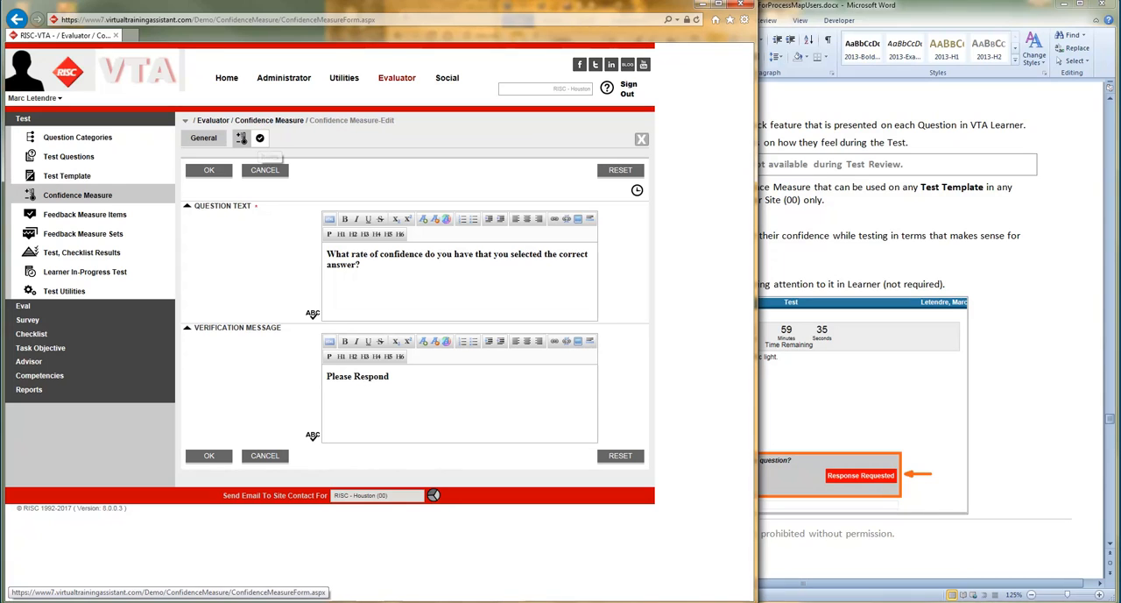
click(260, 141)
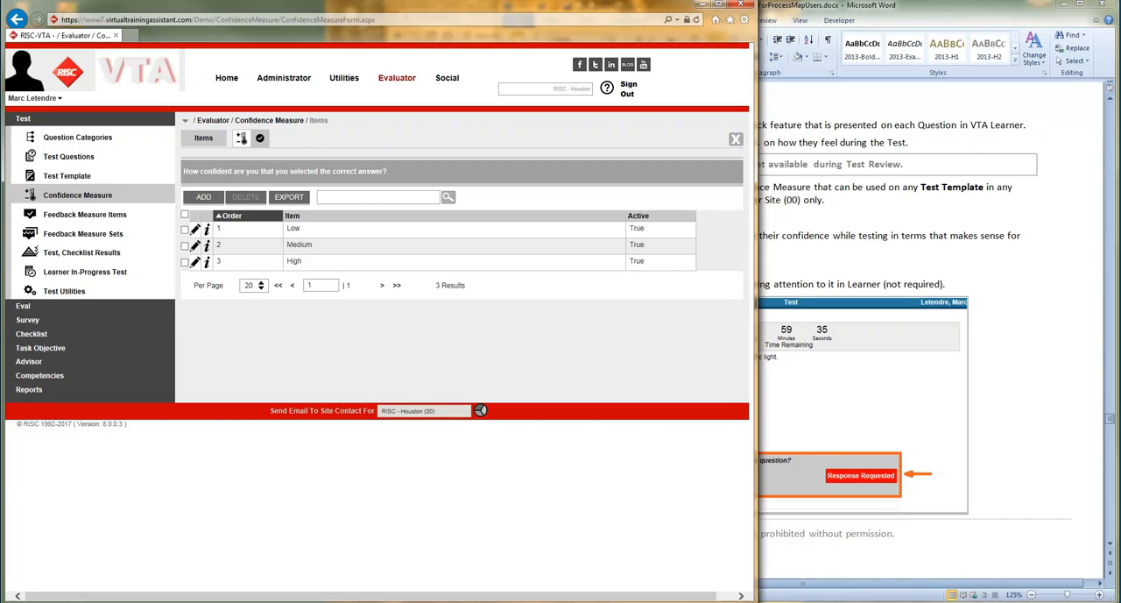
click(812, 382)
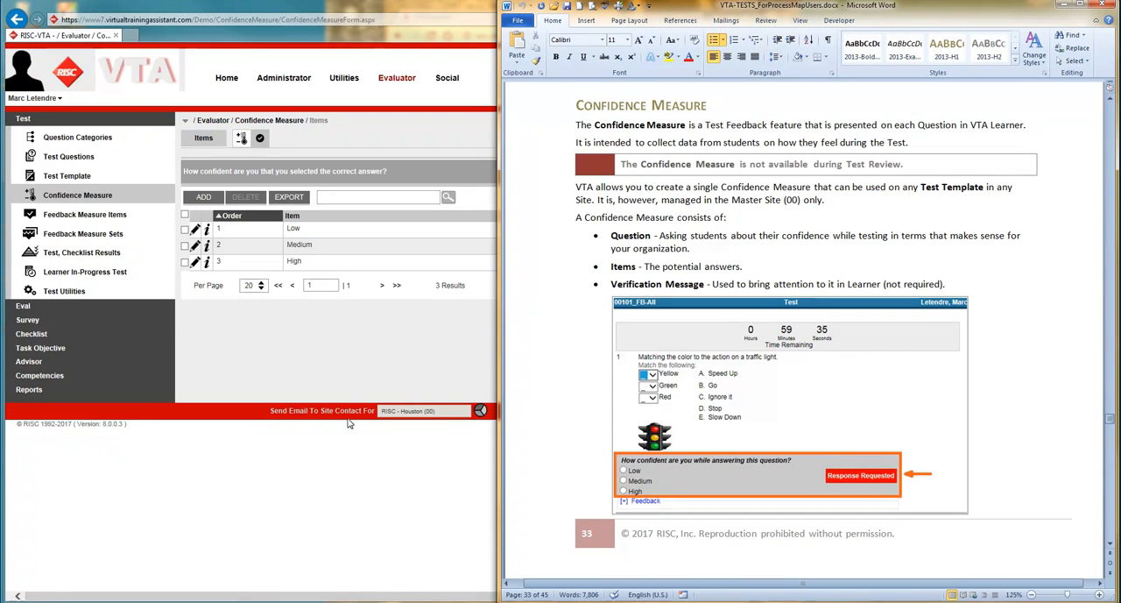
click(340, 375)
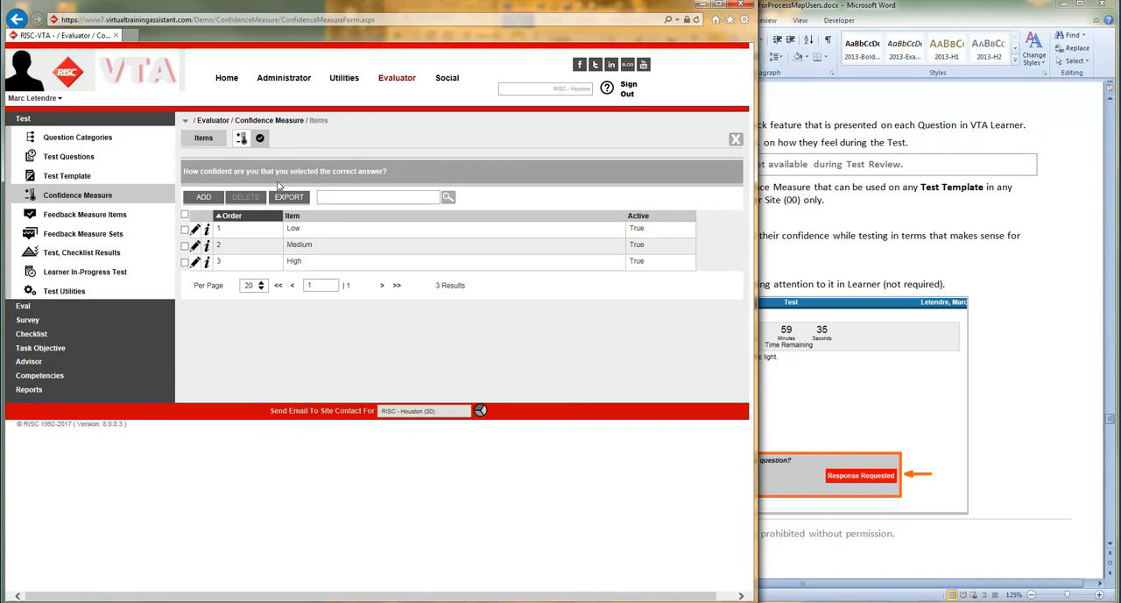
click(242, 140)
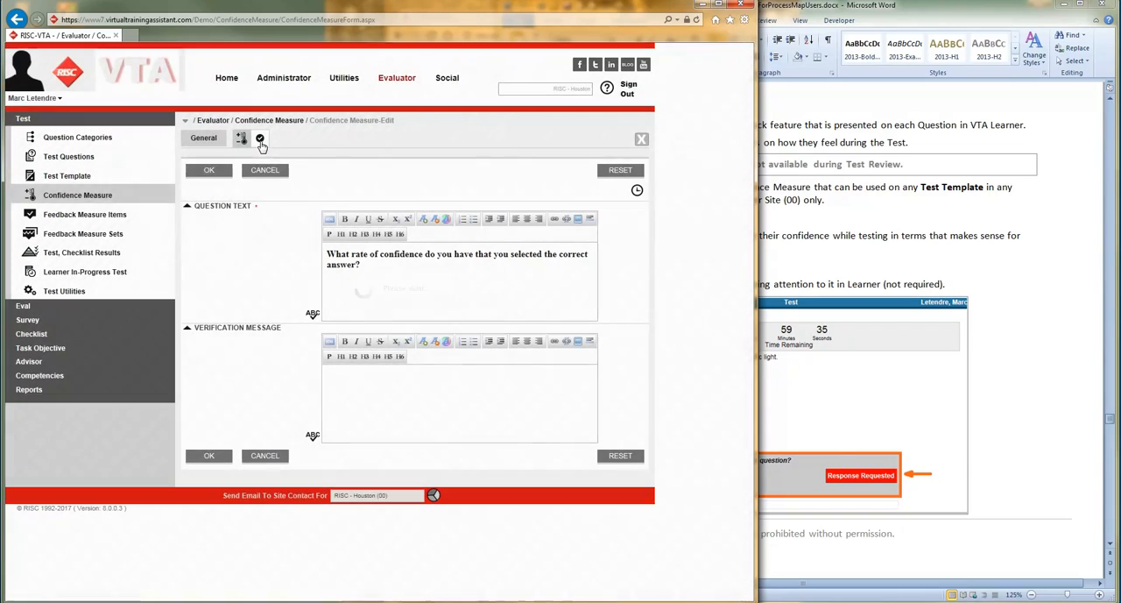
click(374, 273)
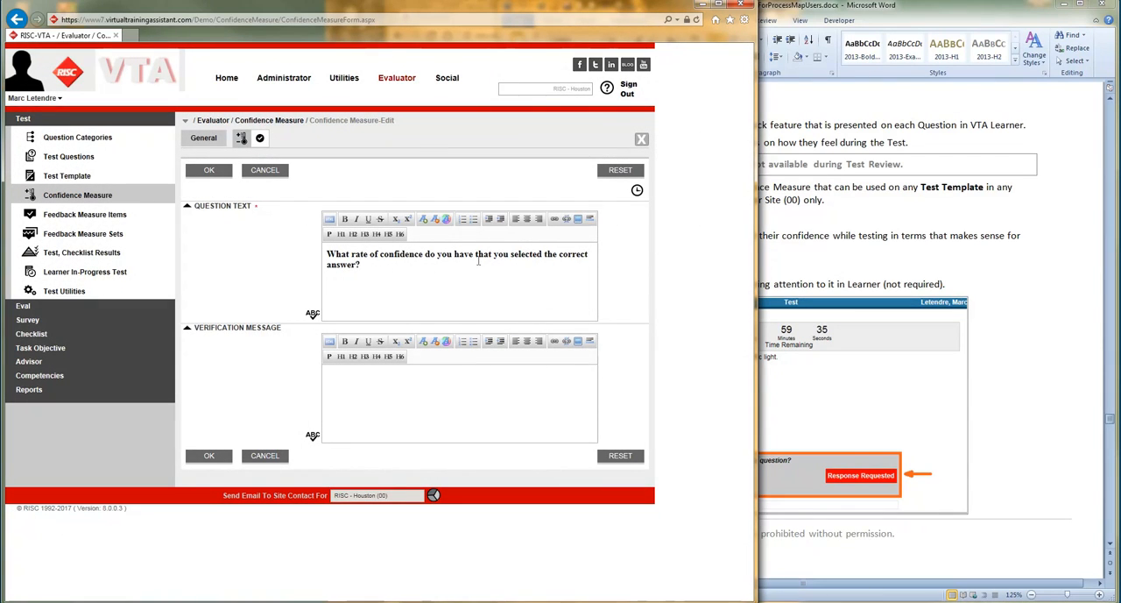
- Open the Confidence Measure's answer items and change the Low item to 0%
click(260, 138)
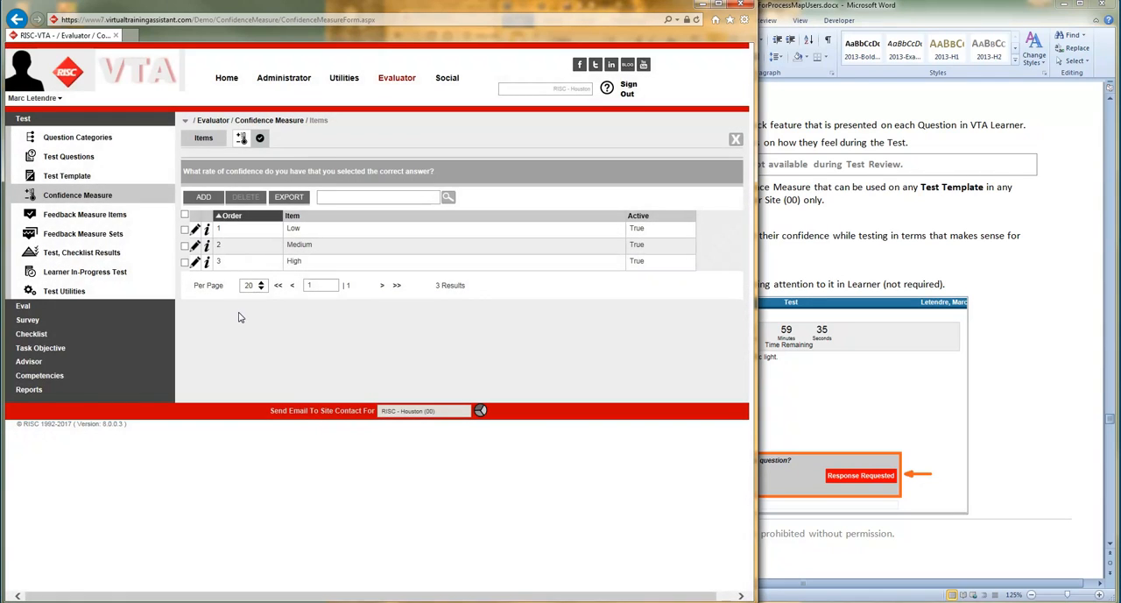
mouse_move(208, 247)
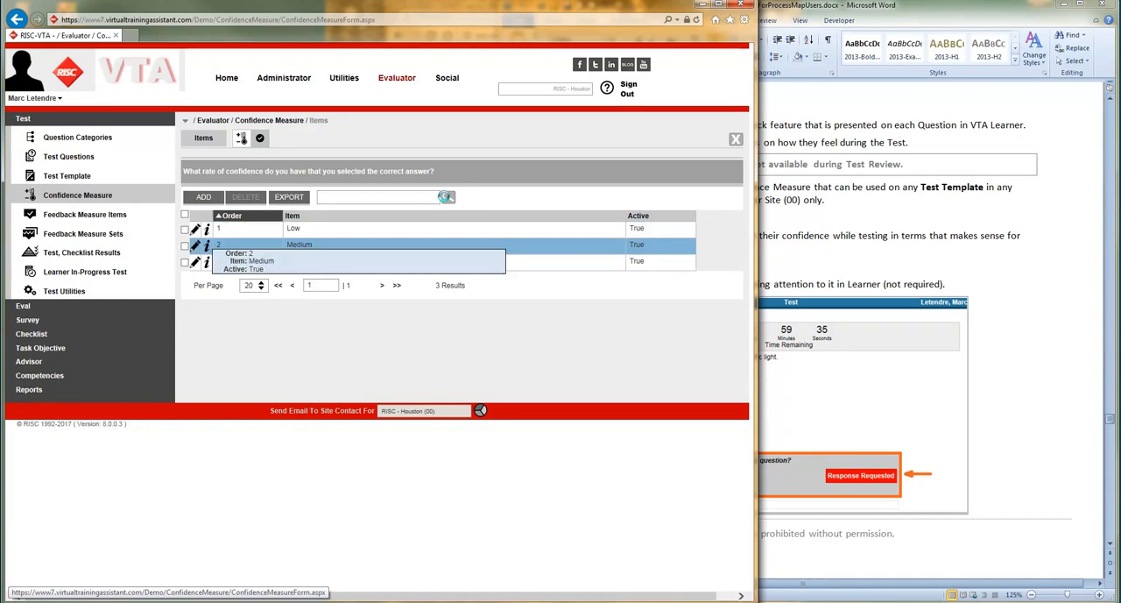
click(196, 229)
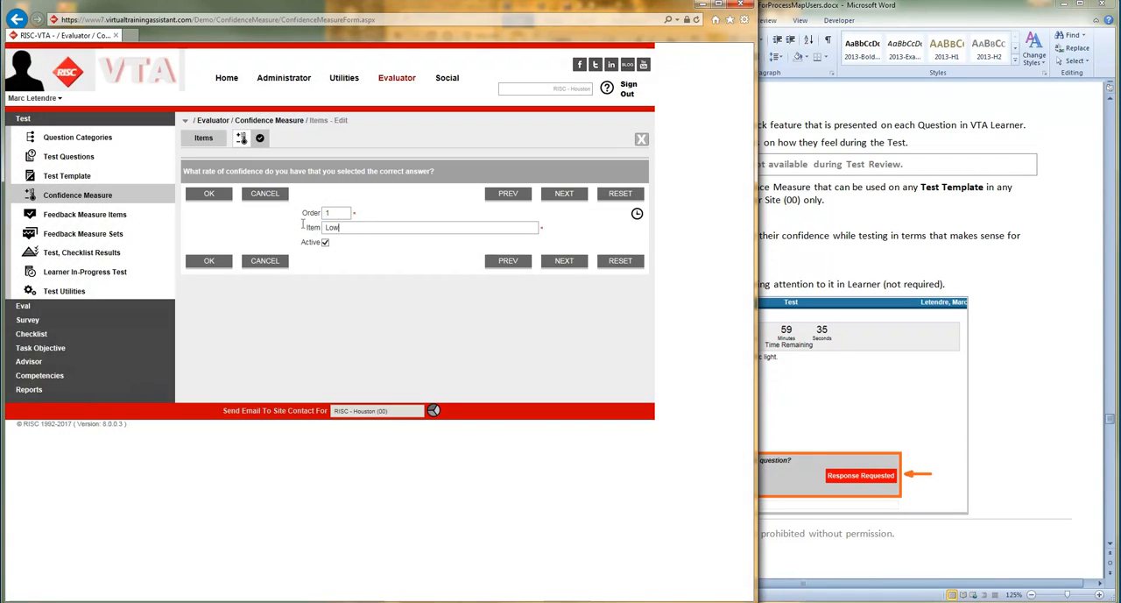
key(ctrl+a)
text(0%)
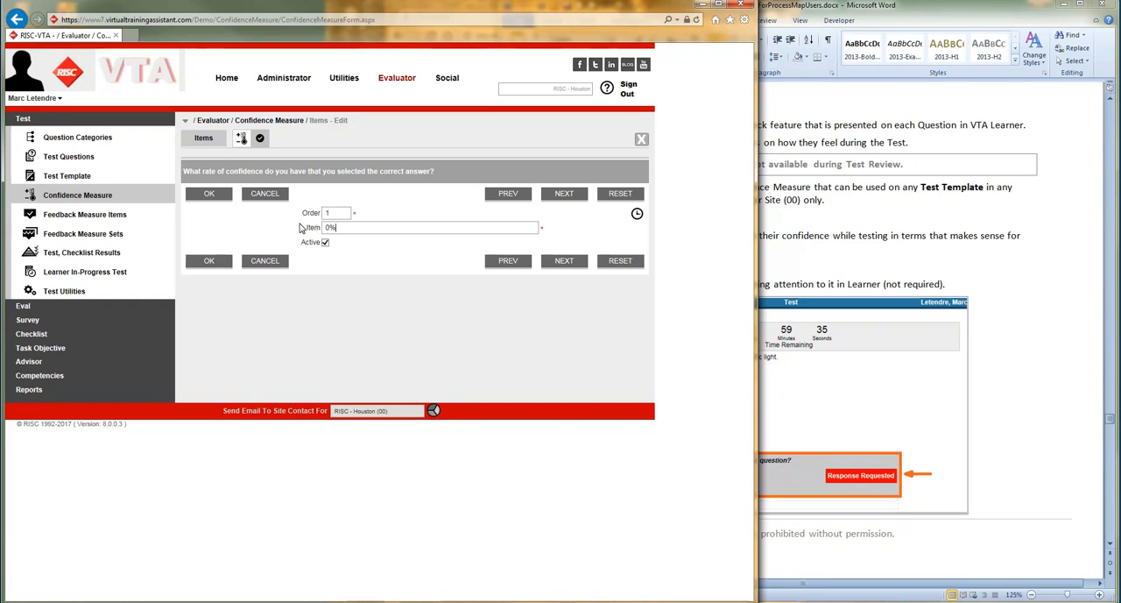
click(561, 194)
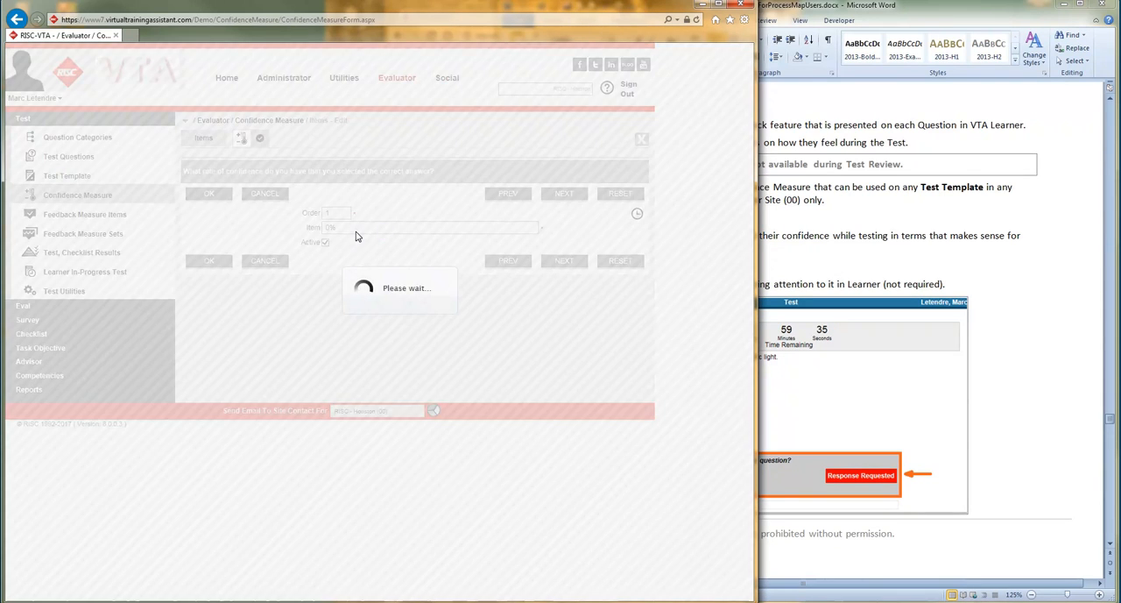
- Change the Medium item to 25% and the High item to 50%, and save both
text(2)
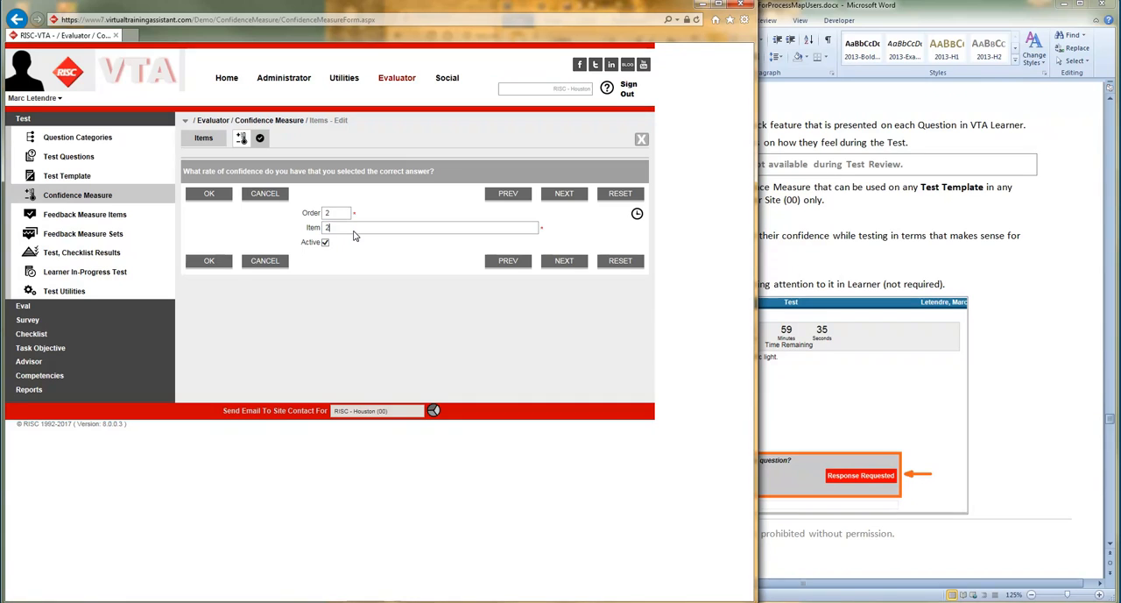
text(5%)
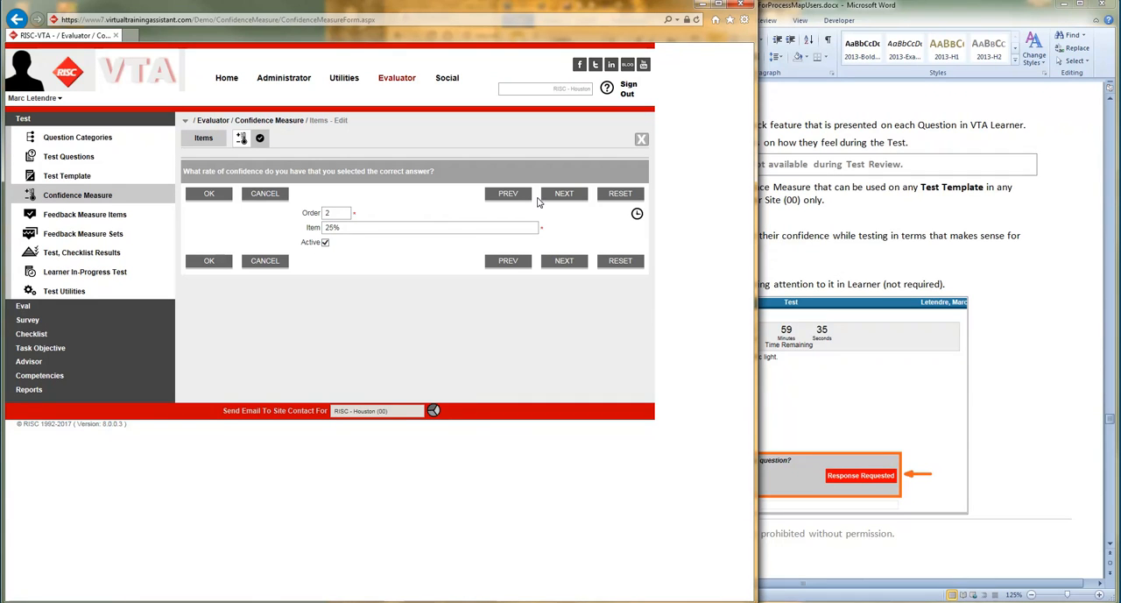
click(564, 194)
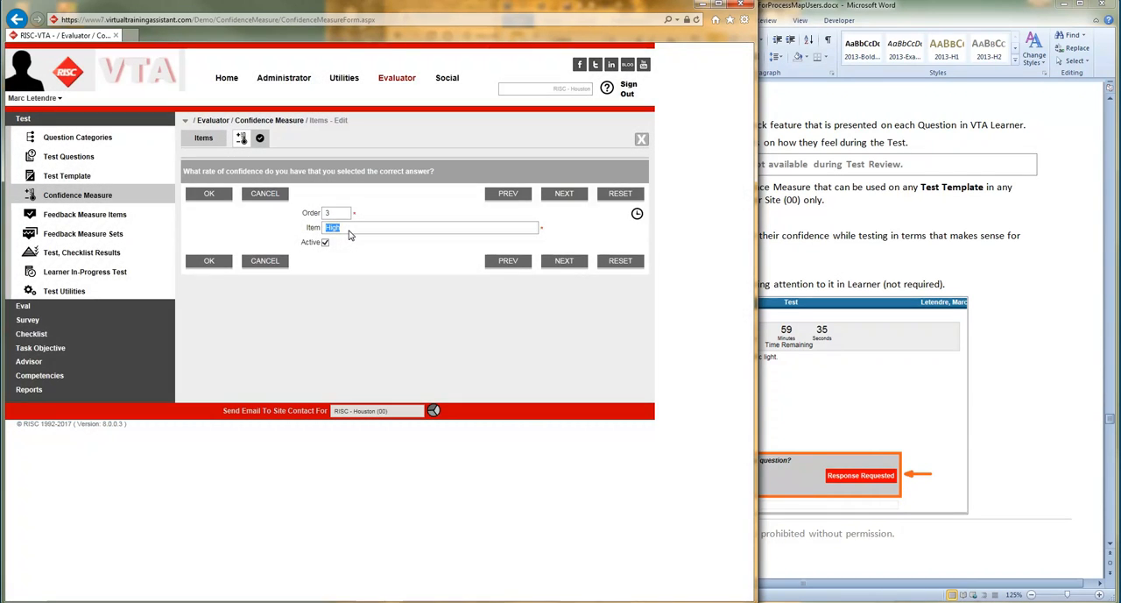
text(50%)
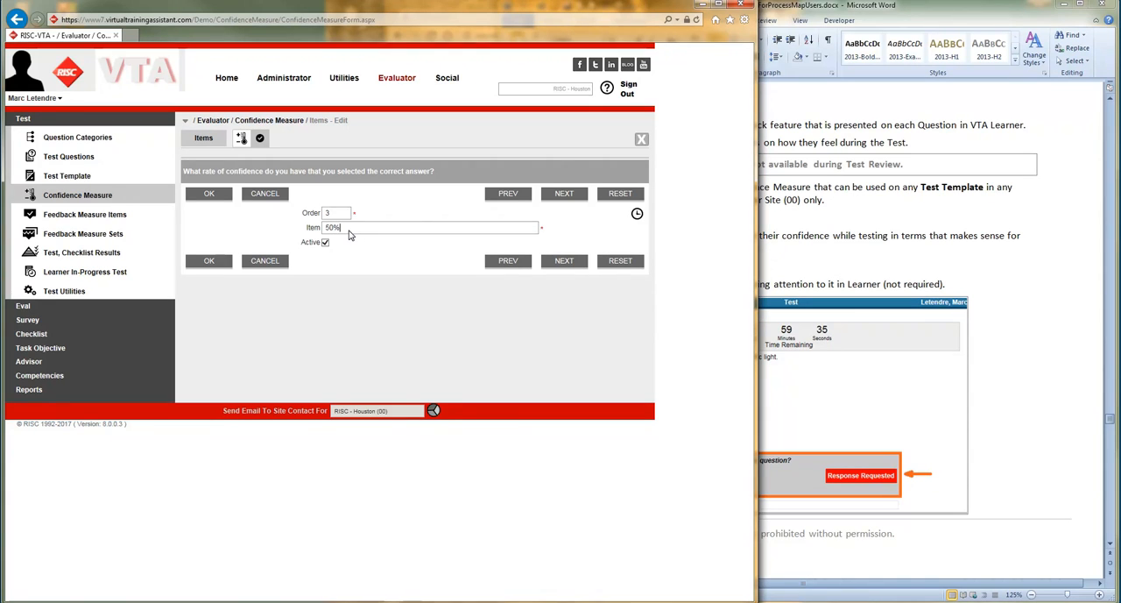
click(209, 194)
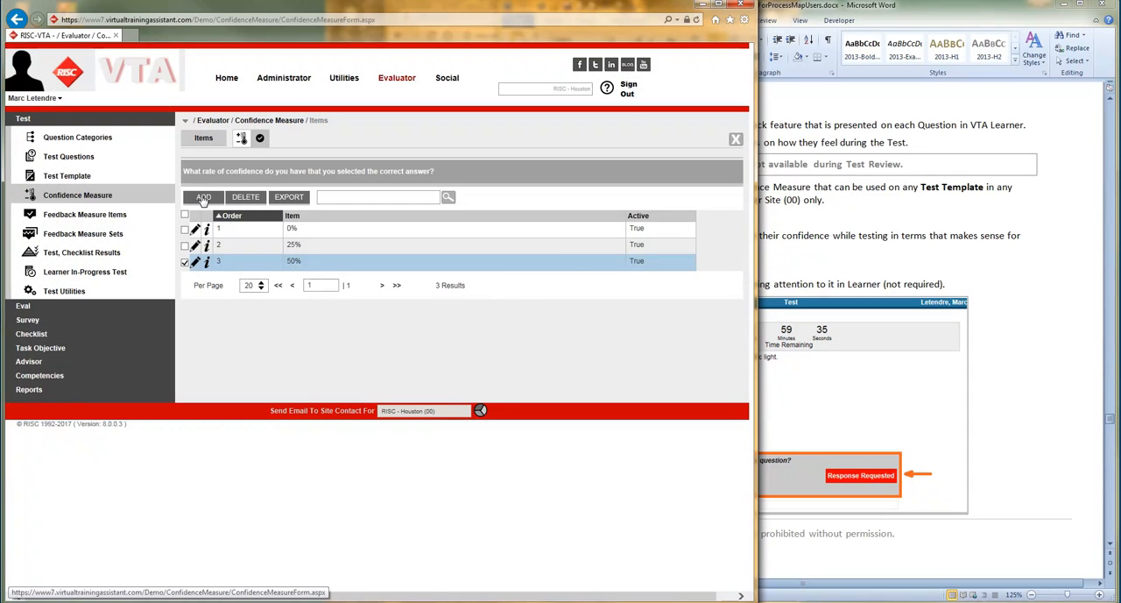
- Add two active answer items, 75% as order 4 and 100% as order 5
click(203, 198)
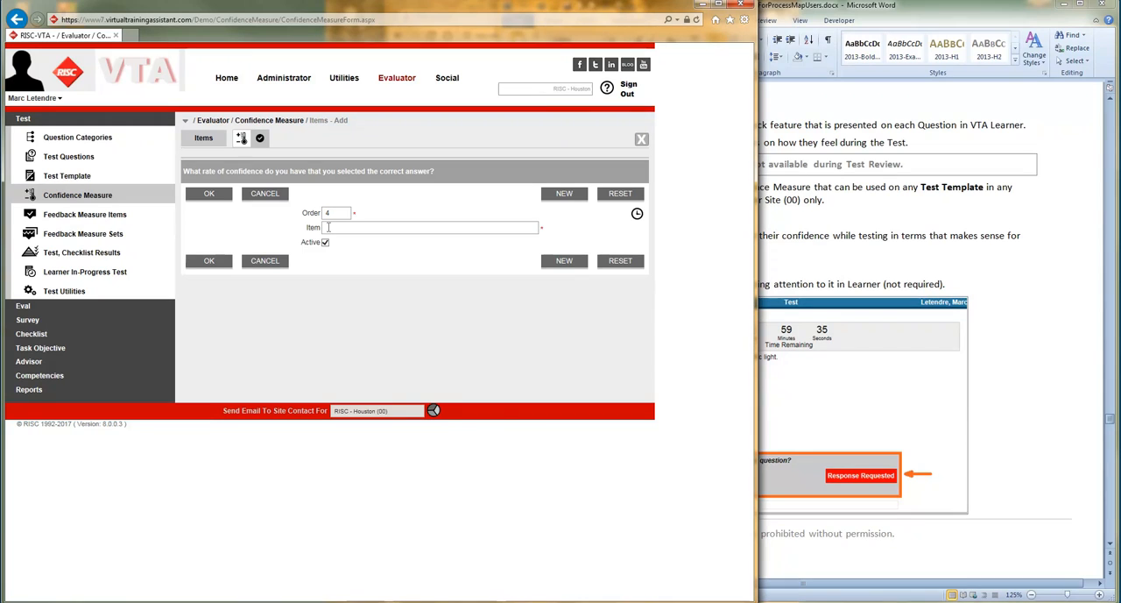
click(563, 194)
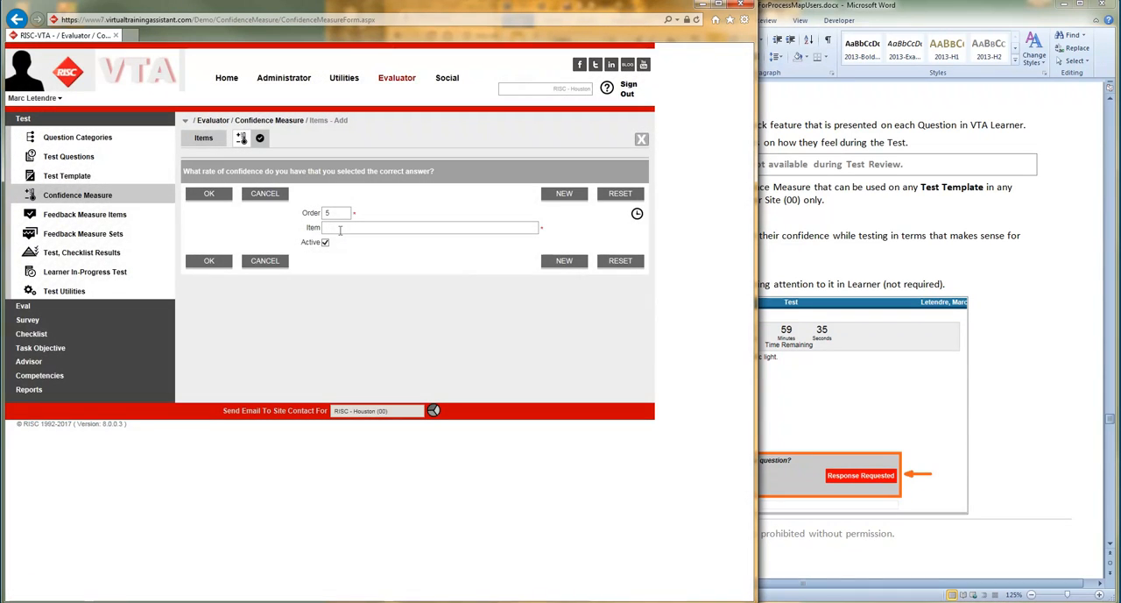
text(100)
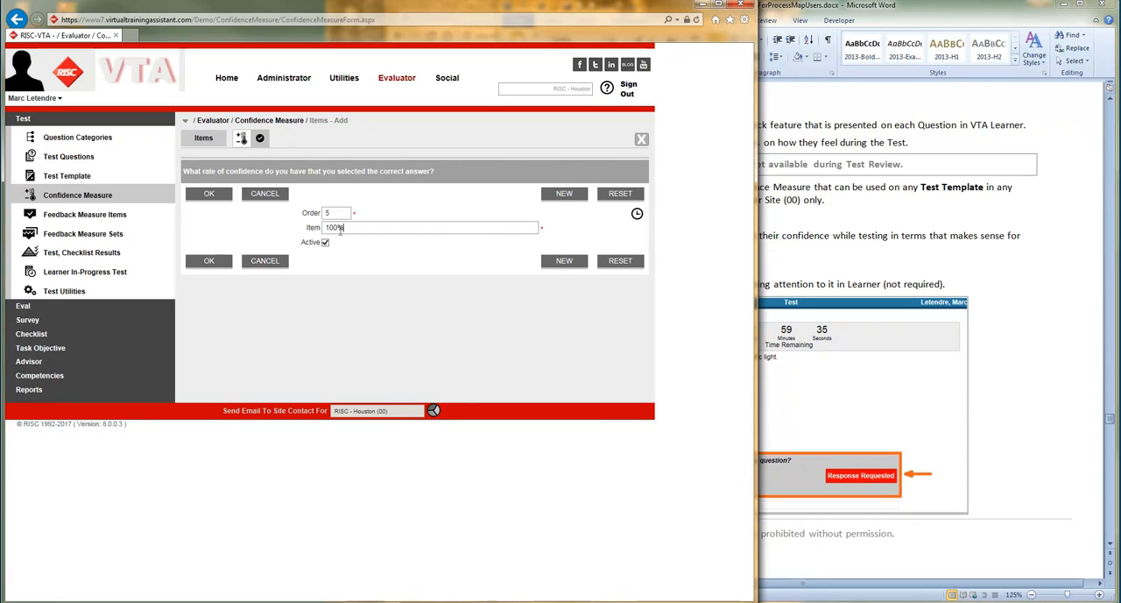
click(210, 197)
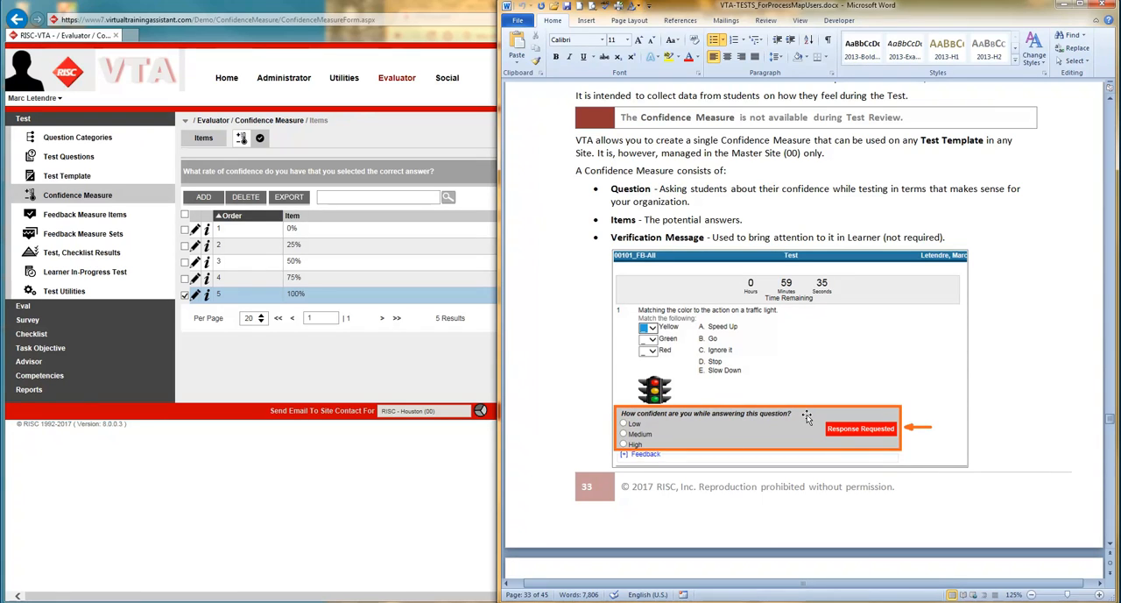
- Read the Word manual's sections on Confidence Measure settings and the Edit Not Allowed rules for used items
scroll(801, 414, down, 10)
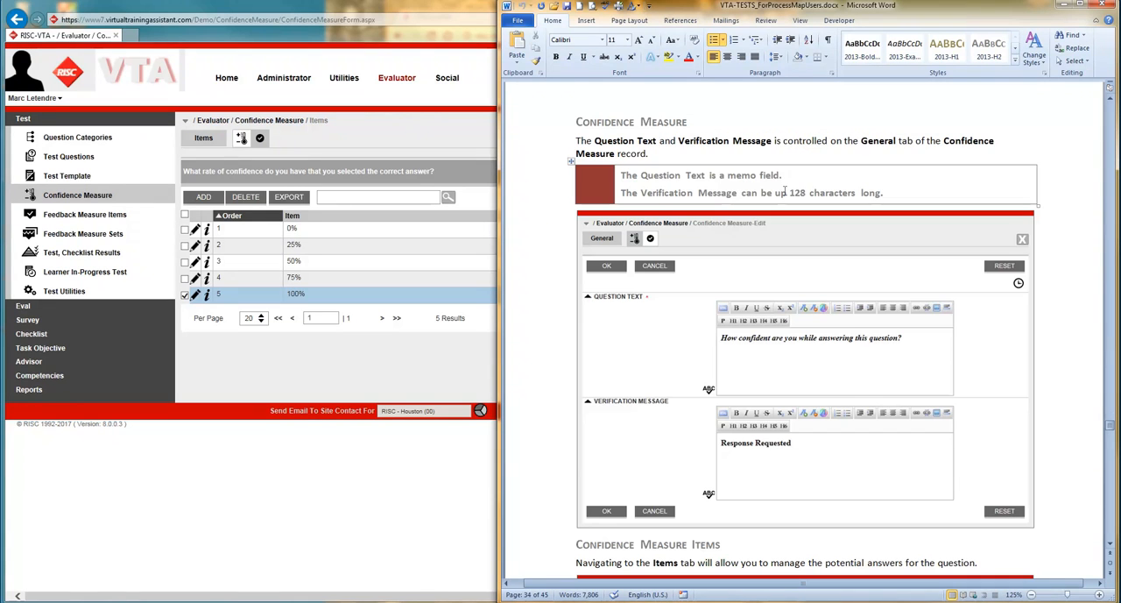
scroll(799, 191, up, 5)
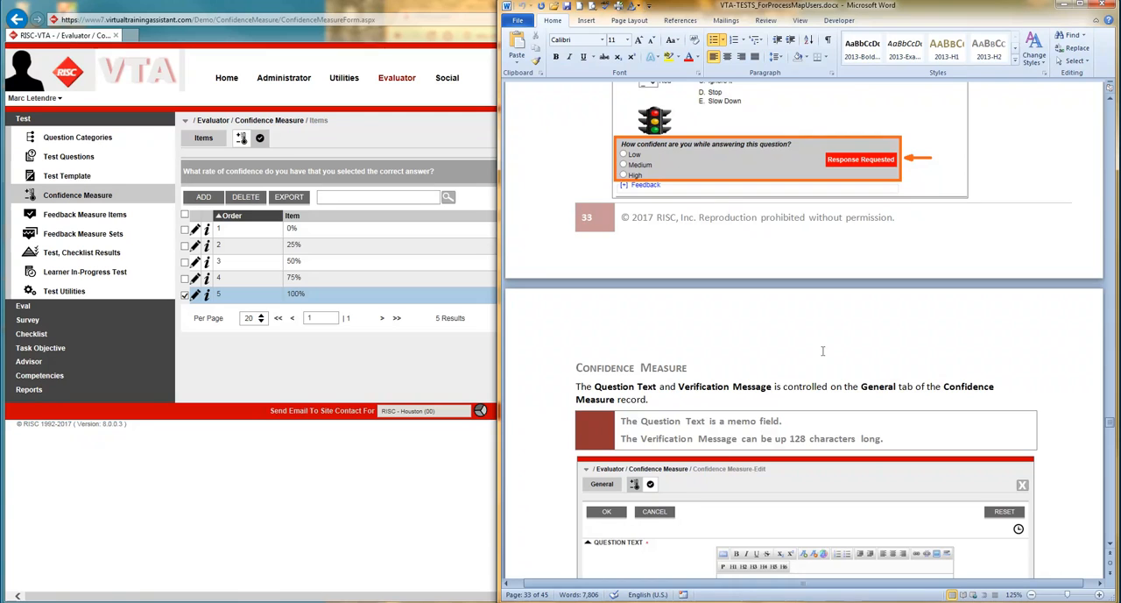
scroll(824, 357, down, 4)
scroll(817, 369, down, 8)
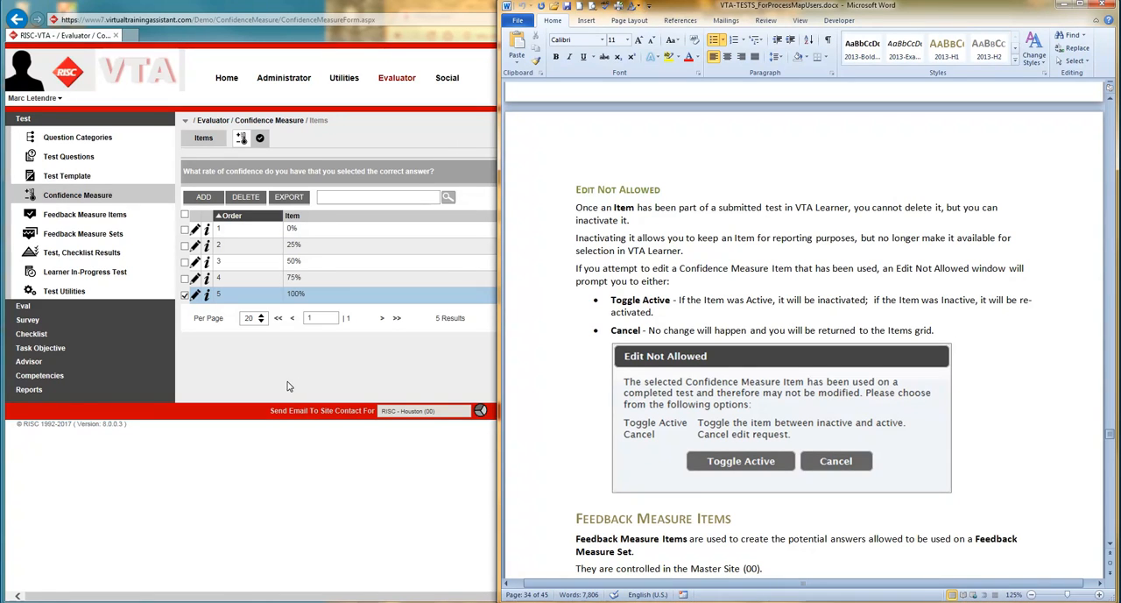
- Return to VTA and open the 75% answer item to check its Active setting, leaving the item active on closing
click(299, 354)
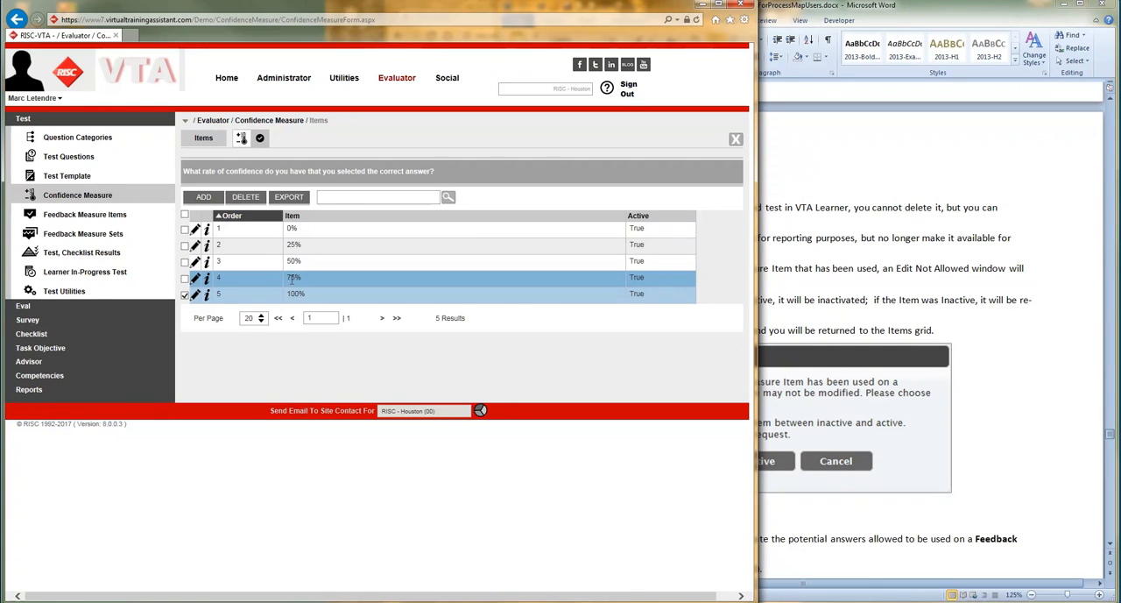
click(195, 278)
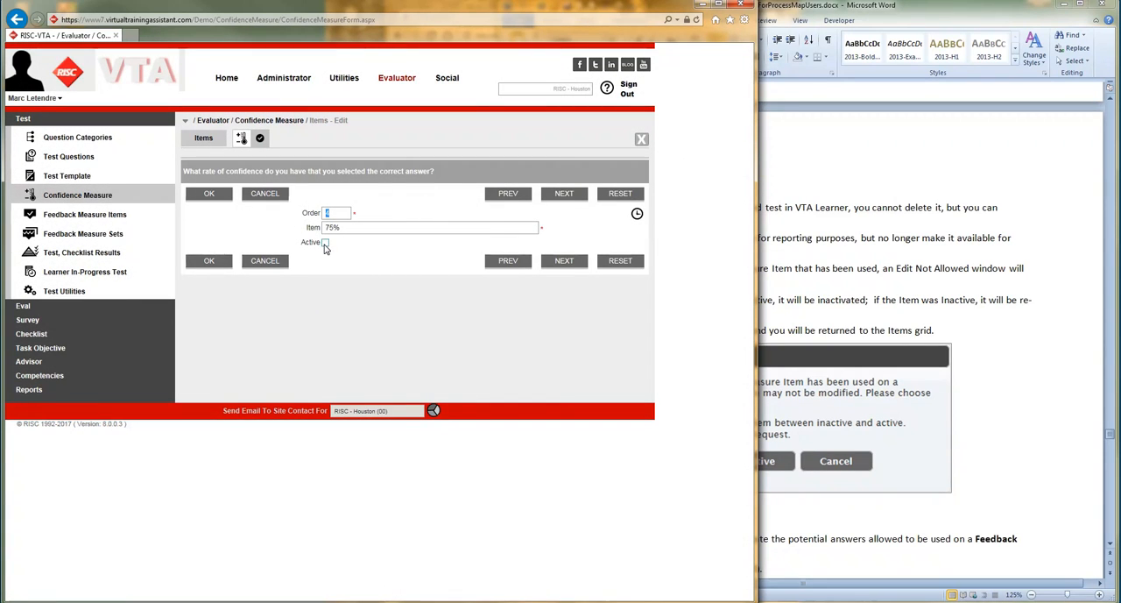
click(210, 194)
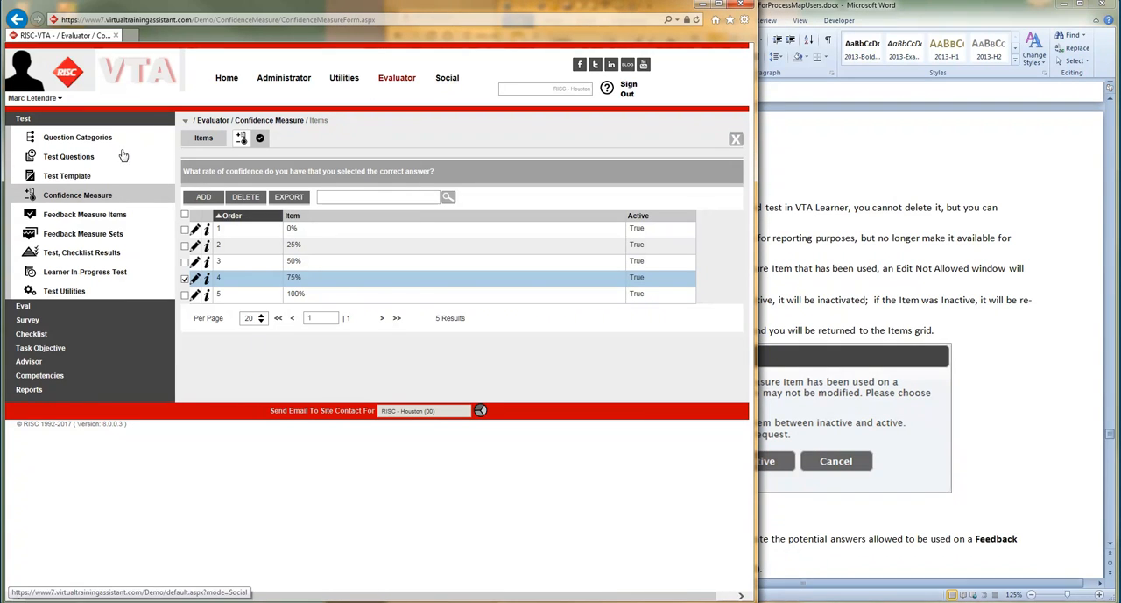
- Open the Acc. Invest. - CDP test template for editing and enable Confidence Measure in its test feedback settings
click(77, 178)
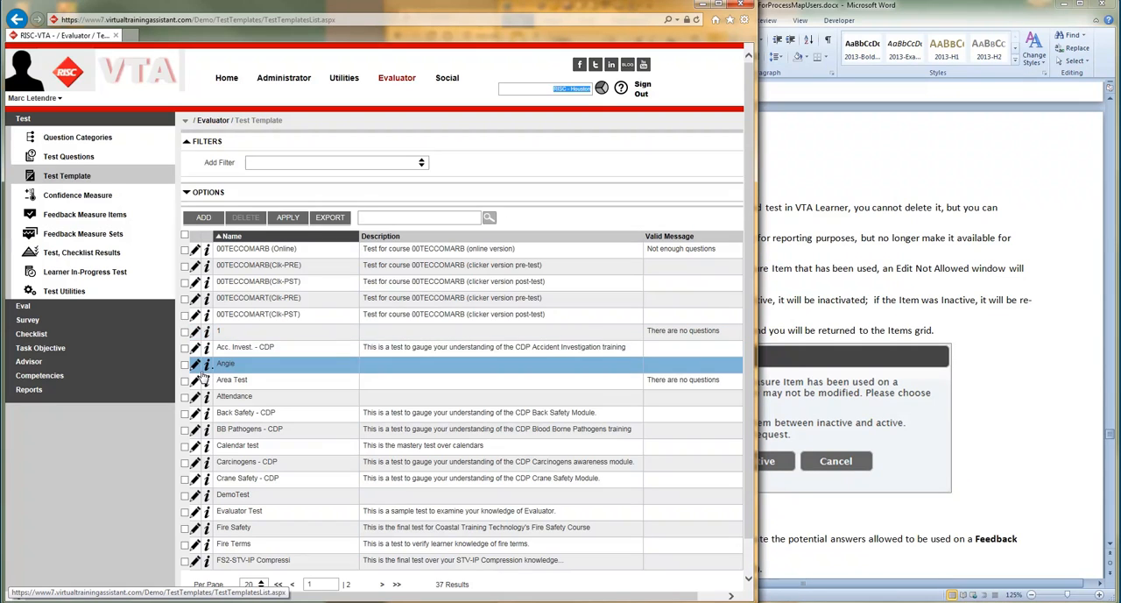
click(194, 347)
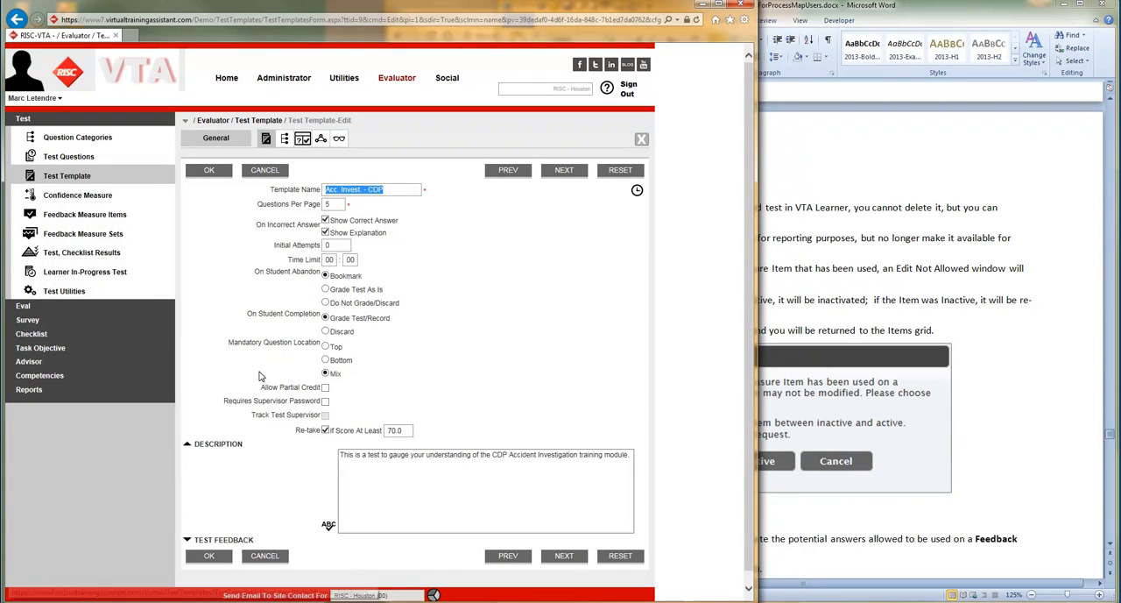
scroll(228, 490, down, 1)
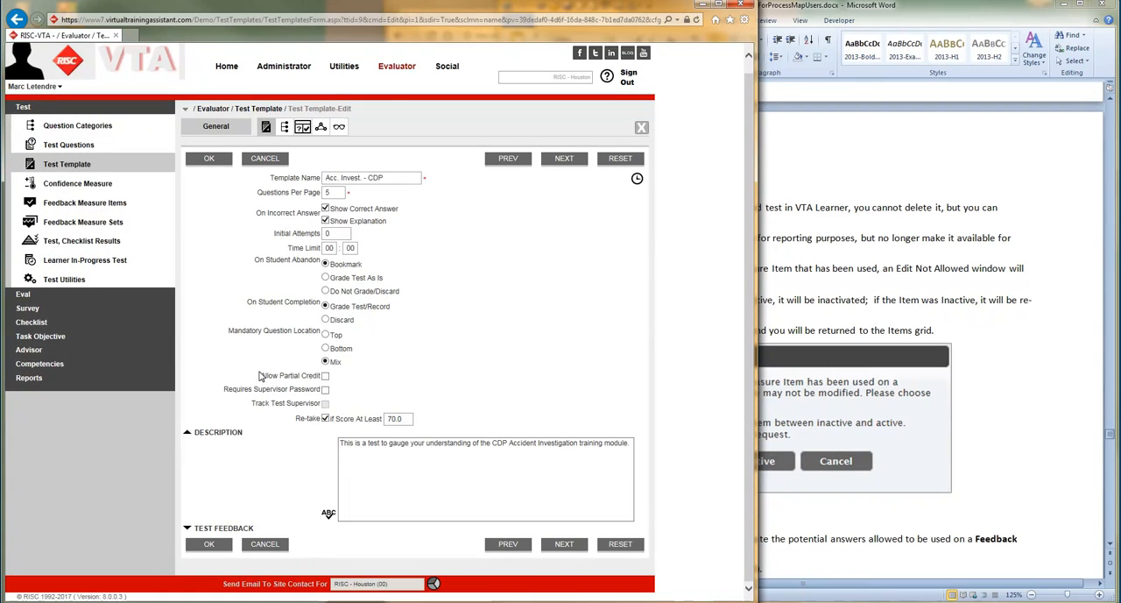
click(186, 529)
scroll(229, 480, down, 2)
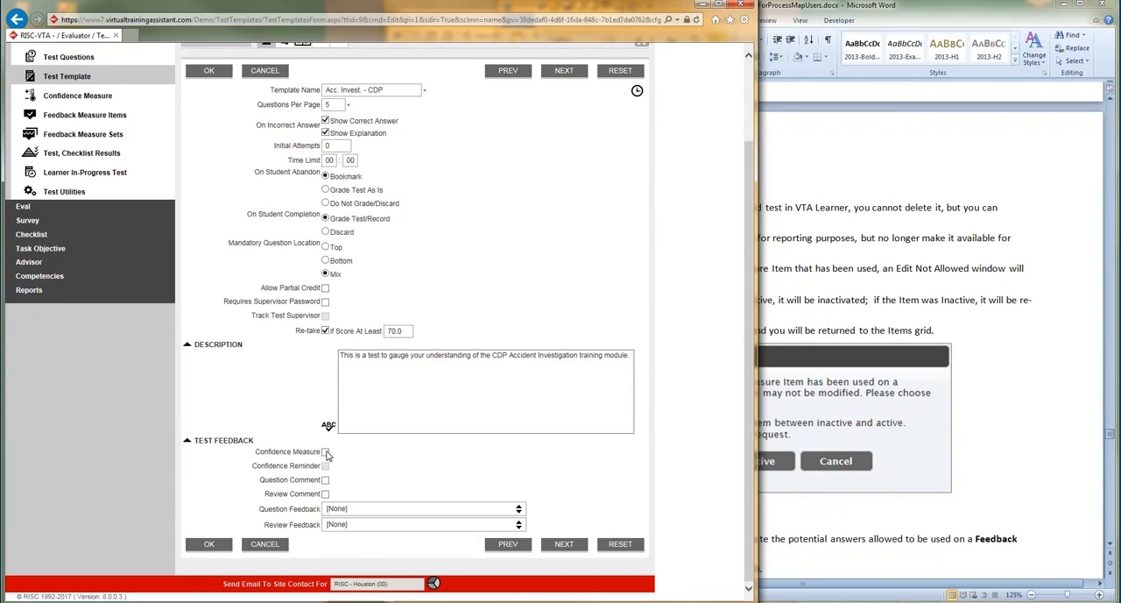
click(326, 452)
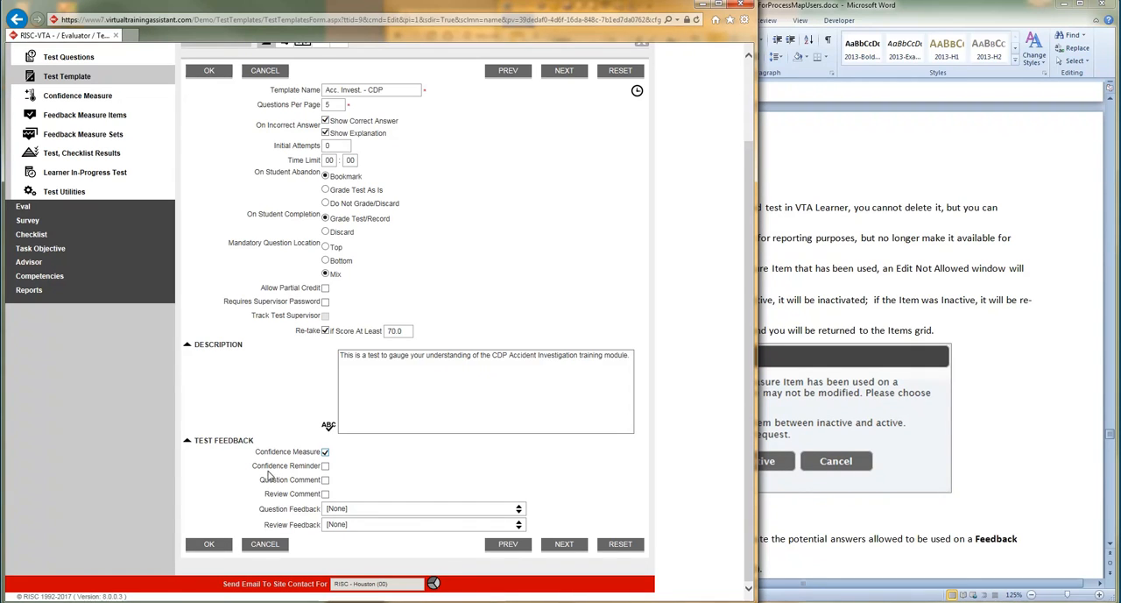
- Review the Word manual's Response Requested example, and enable Confidence Reminder on the test template and save it
click(785, 298)
scroll(832, 350, up, 5)
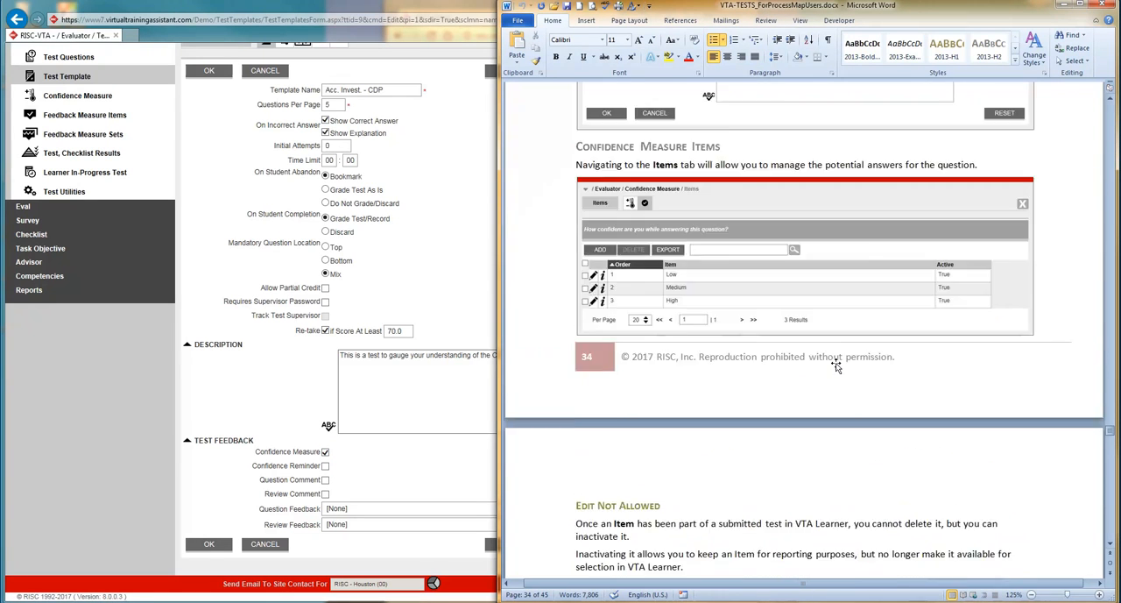
scroll(836, 366, up, 15)
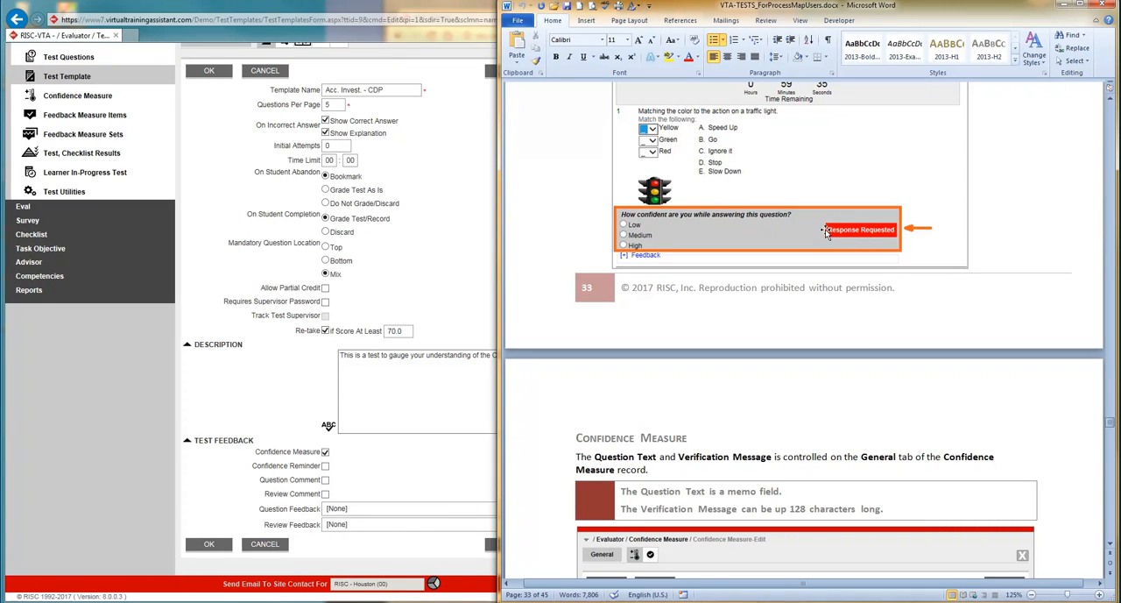
click(332, 472)
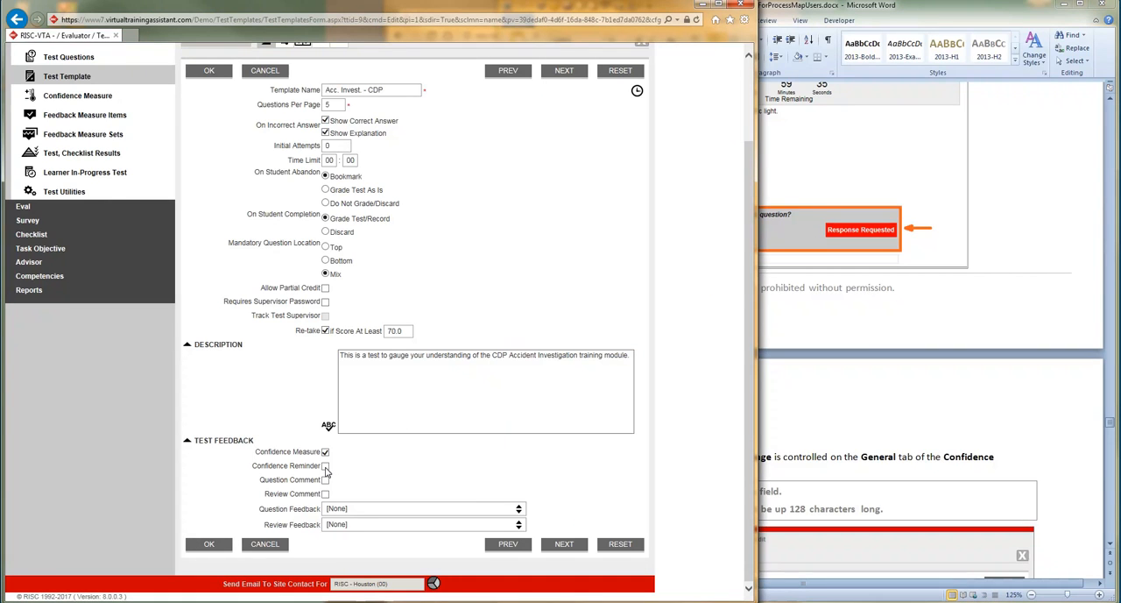
click(326, 467)
click(216, 72)
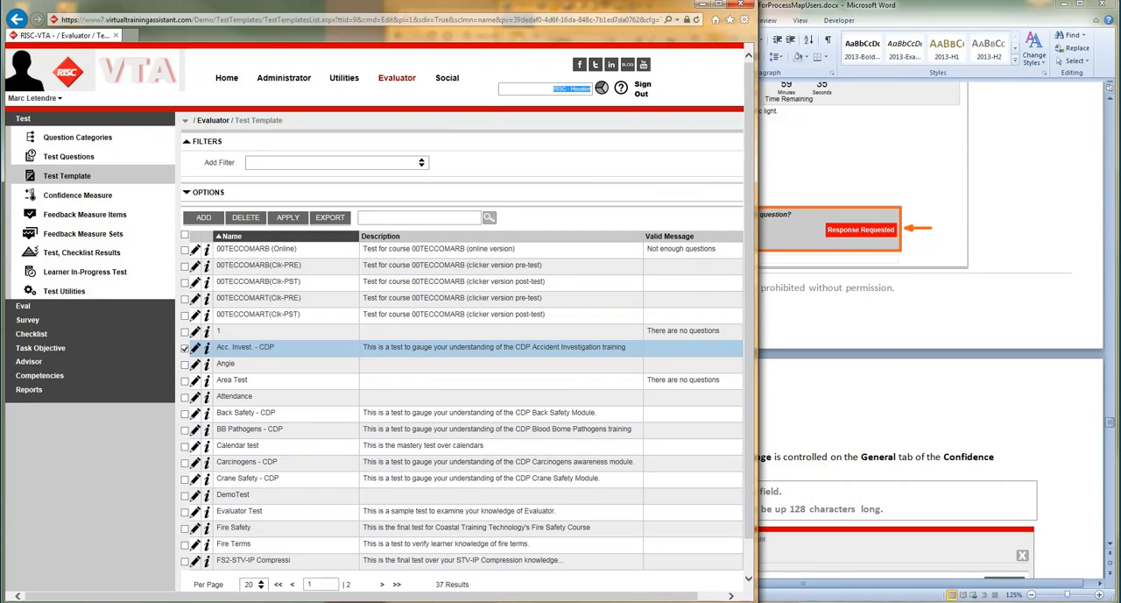
- Switch to VTA Learner in Chrome, search for "test only" and launch the VTA Test lesson of Test Only (Online)
key(alt+Tab)
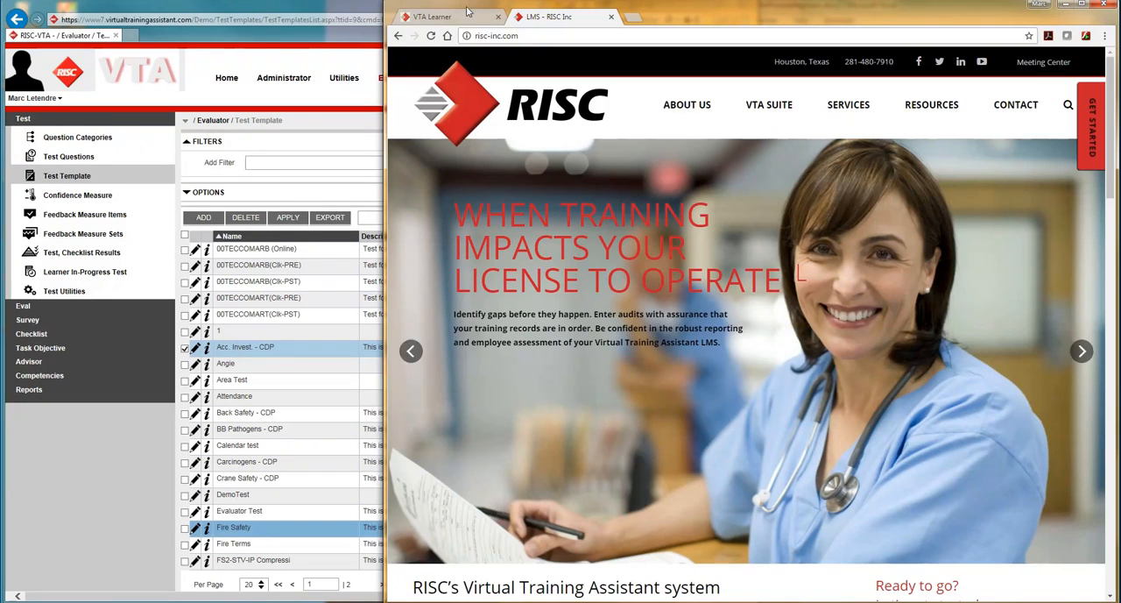
click(432, 16)
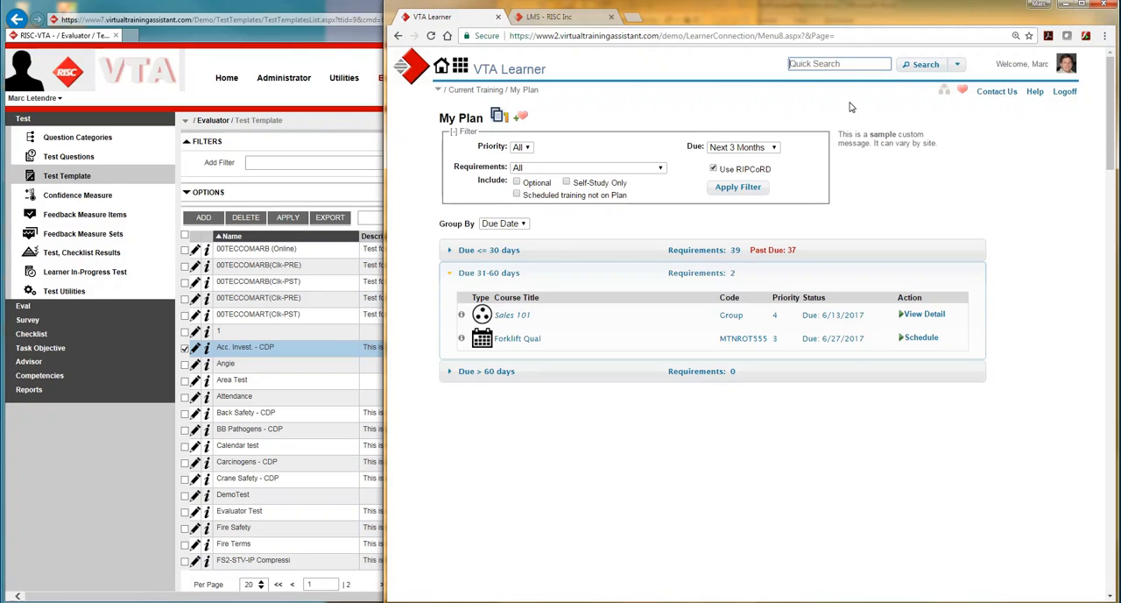
text(test only)
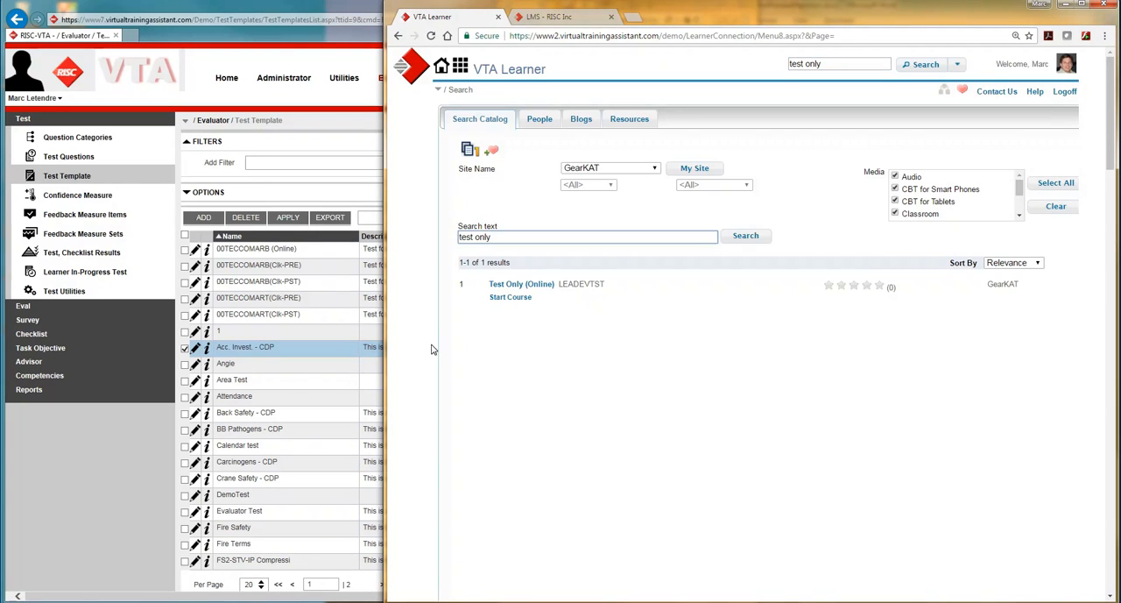
click(510, 297)
click(858, 322)
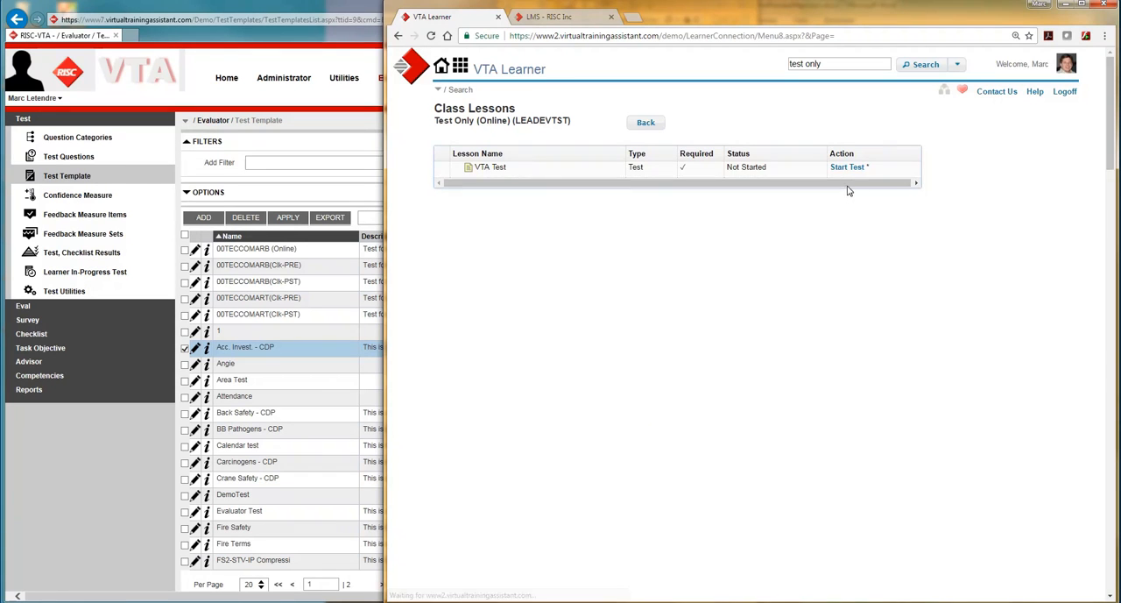
click(841, 167)
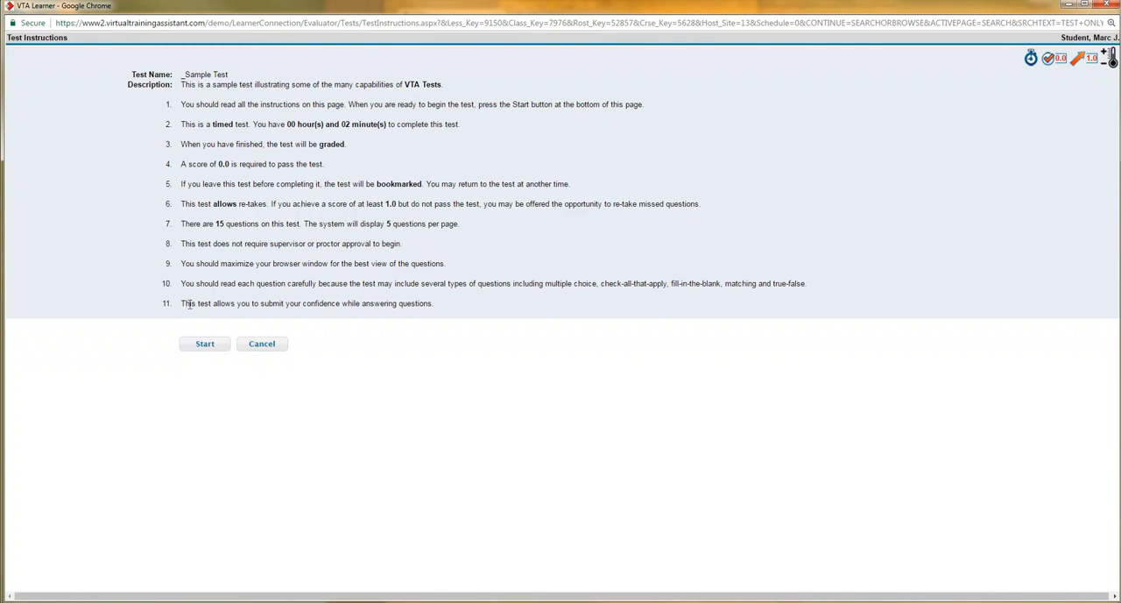
- Examine the confidence instruction and the confidence measure icon on the test instructions page, and start the sample test
drag(189, 303, 440, 303)
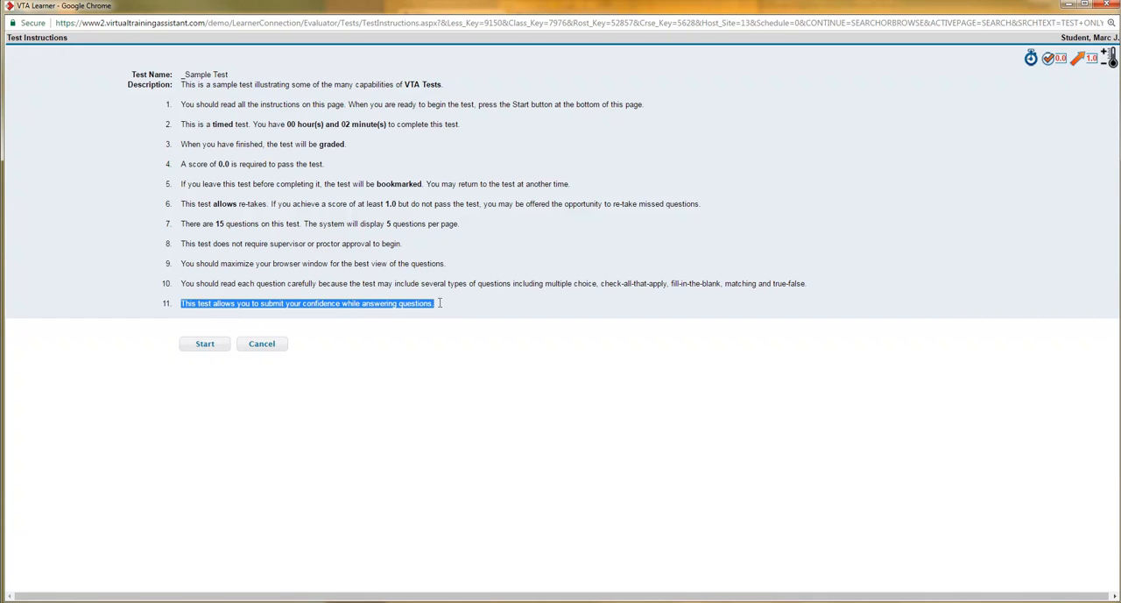
click(449, 315)
mouse_move(1112, 63)
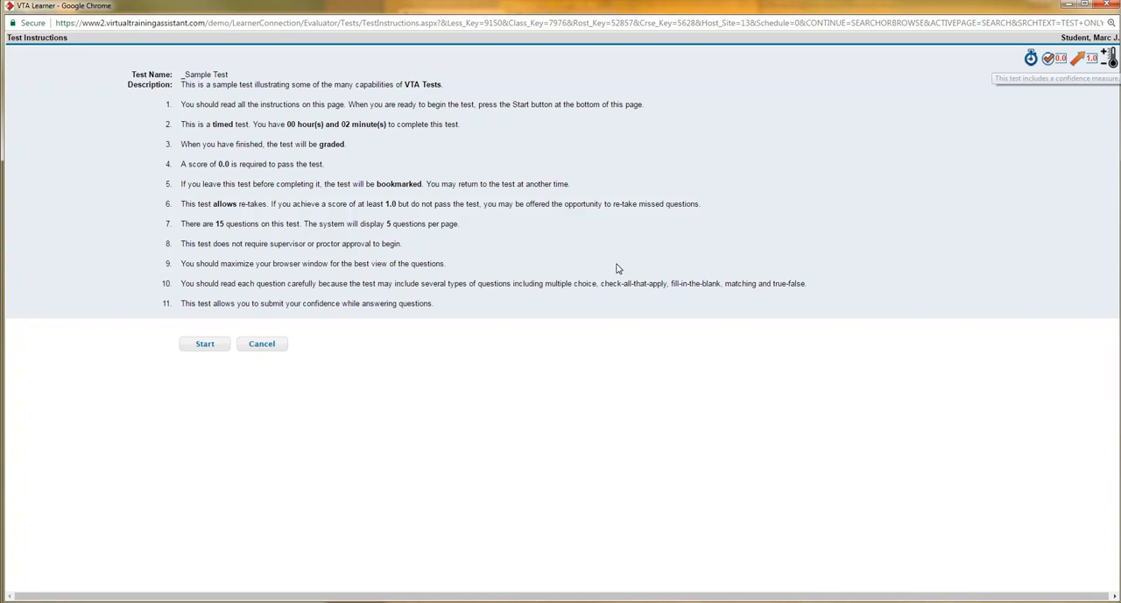
click(203, 349)
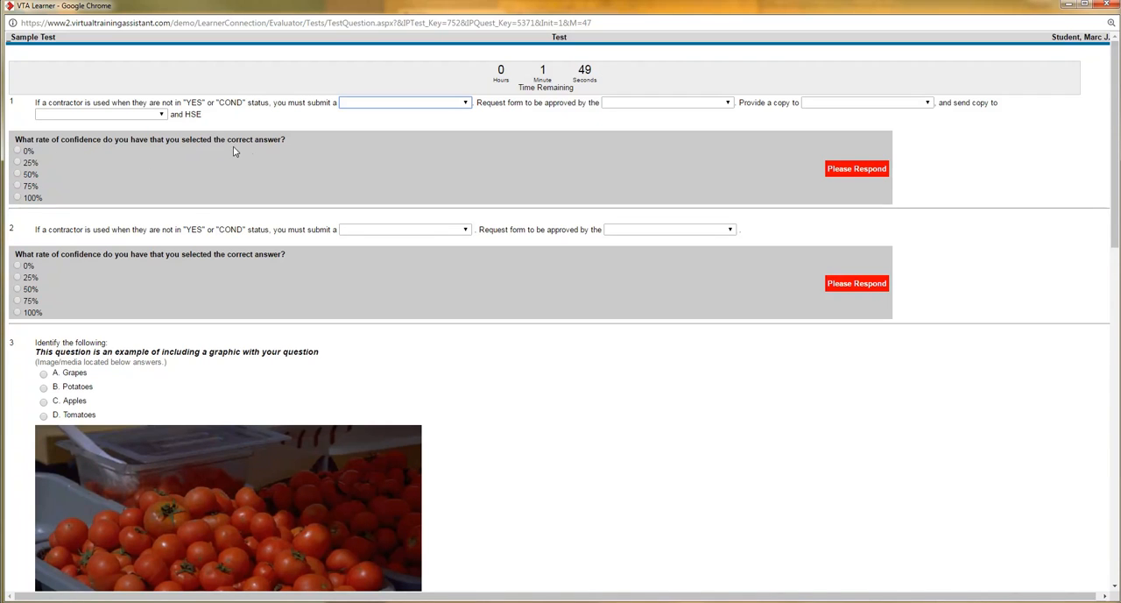
- Rate the confidence for question 1 as 100%, leave the remaining questions unanswered, and finish the test
click(17, 175)
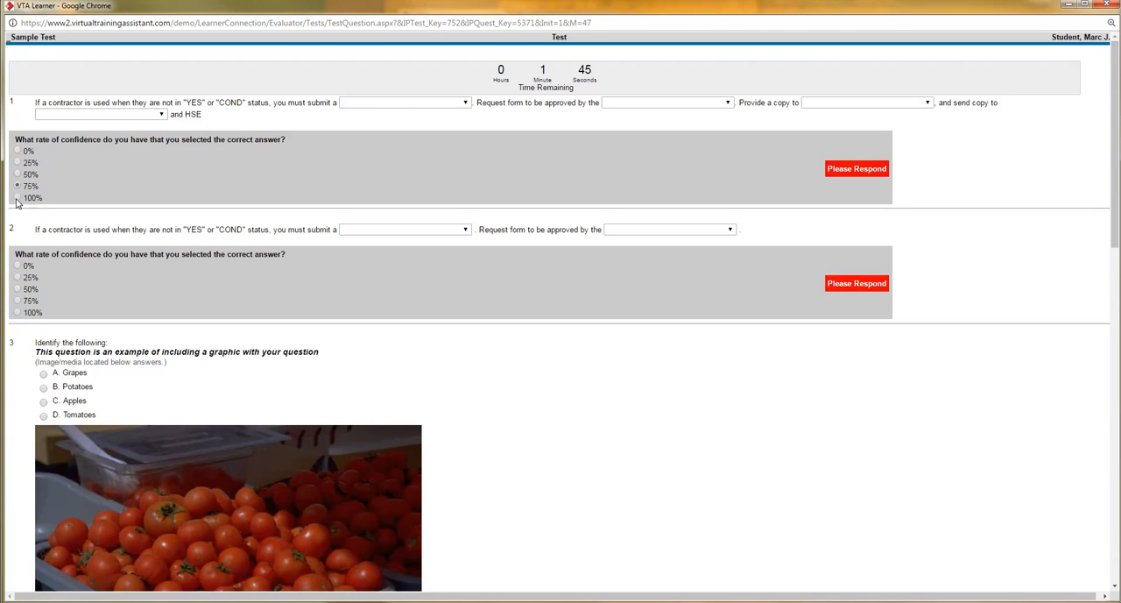
click(18, 198)
scroll(520, 395, down, 2)
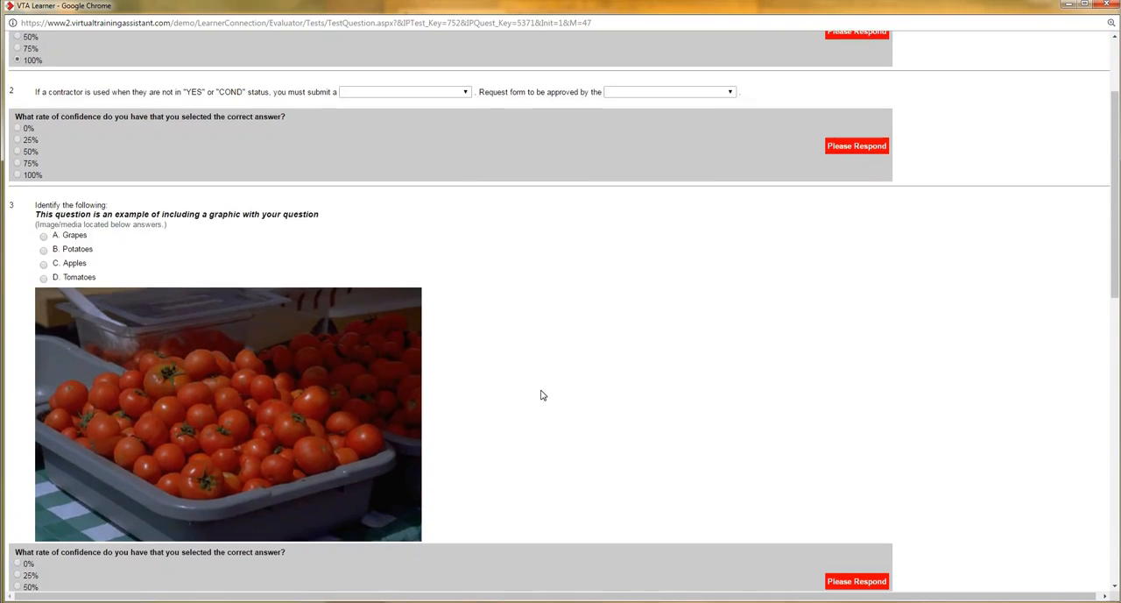
scroll(541, 395, down, 5)
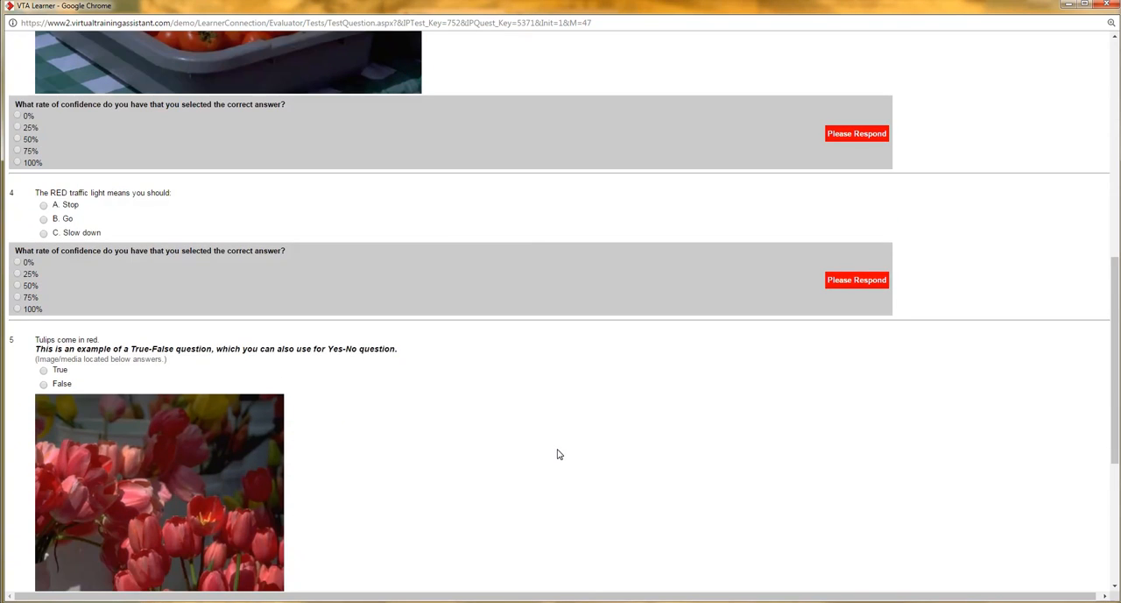
scroll(553, 444, down, 4)
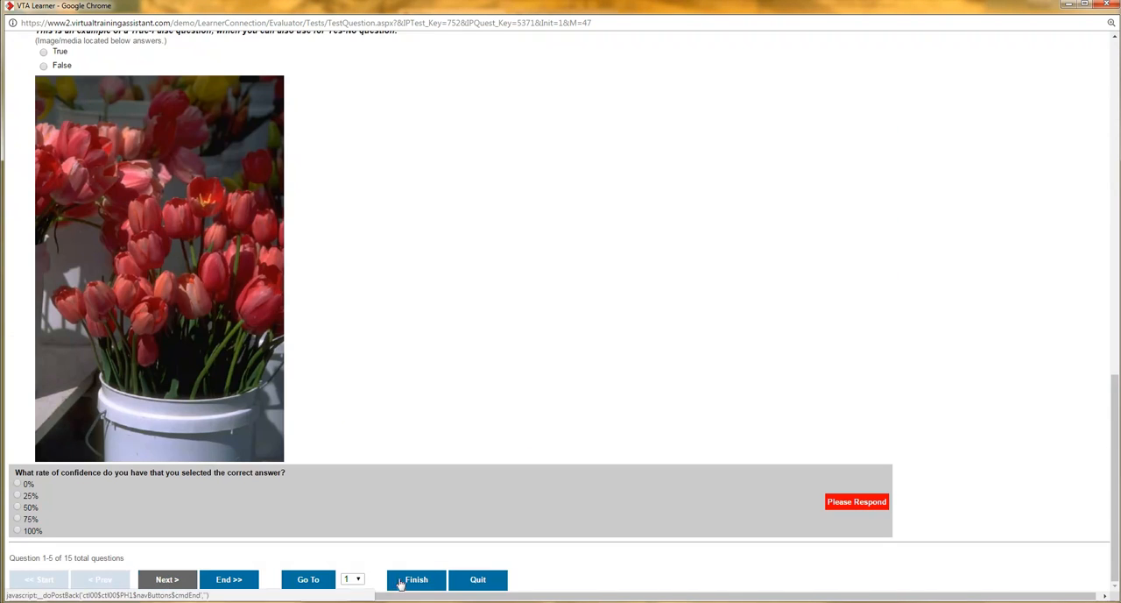
click(416, 580)
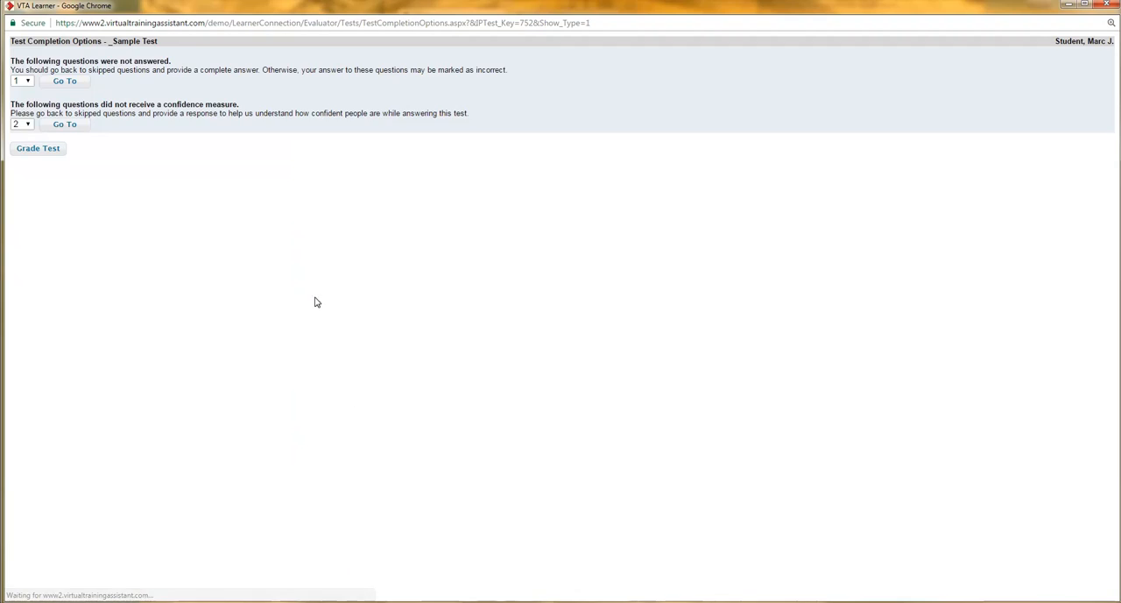